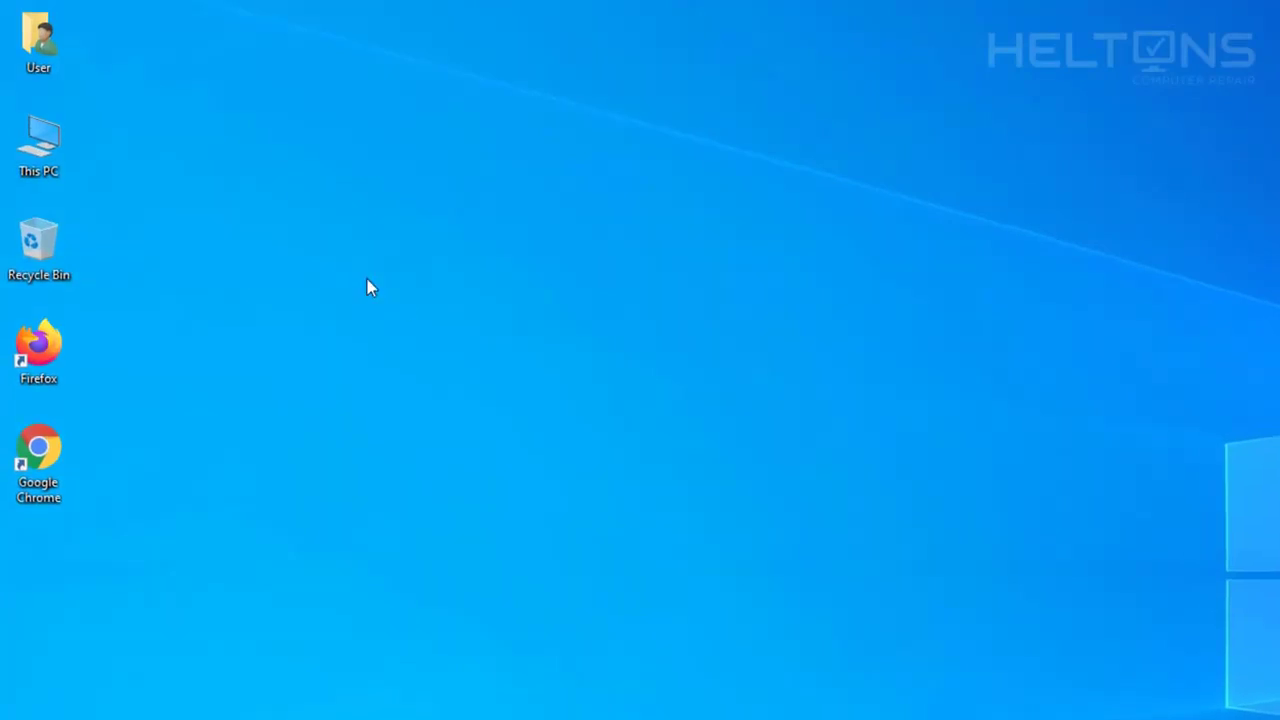
Locate the DiscordSetup installer in the user's Downloads folder, and bring up the available actions for This PC.
{"action": "double_click", "coordinate": [50, 62]}
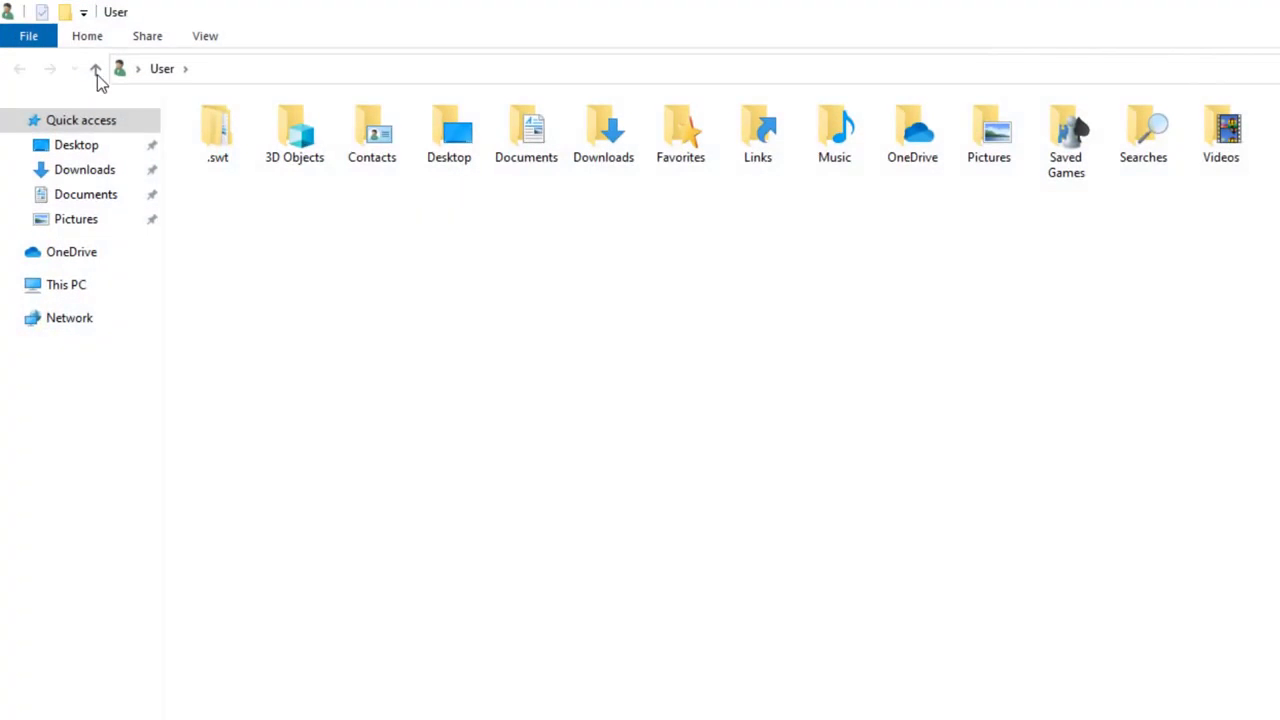
{"action": "double_click", "coordinate": [593, 134]}
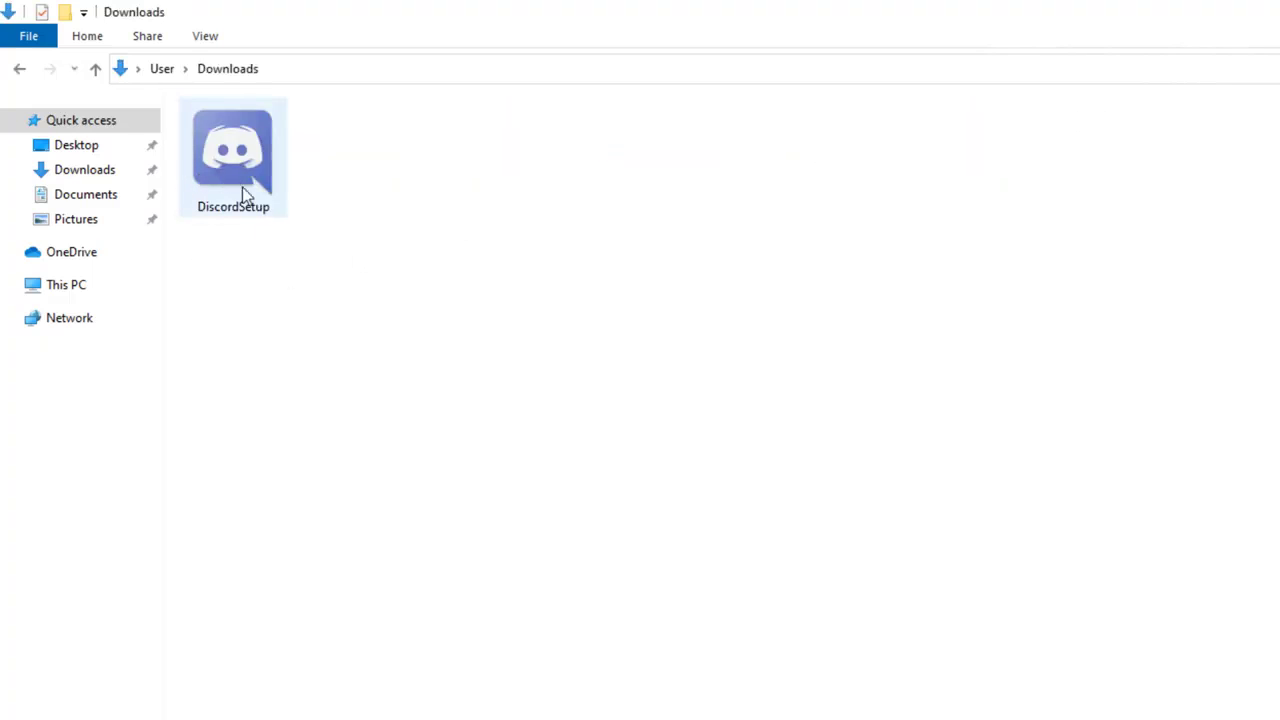
{"action": "left_click", "coordinate": [224, 208]}
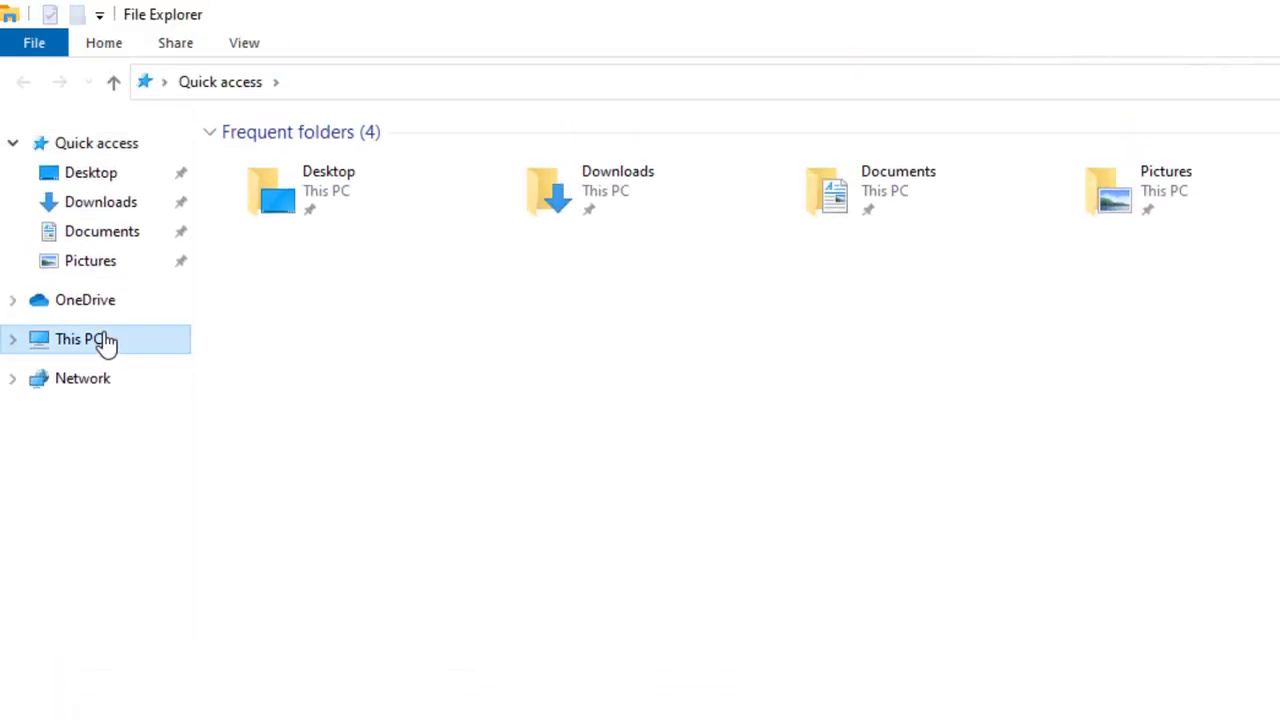
{"action": "right_click", "coordinate": [107, 345]}
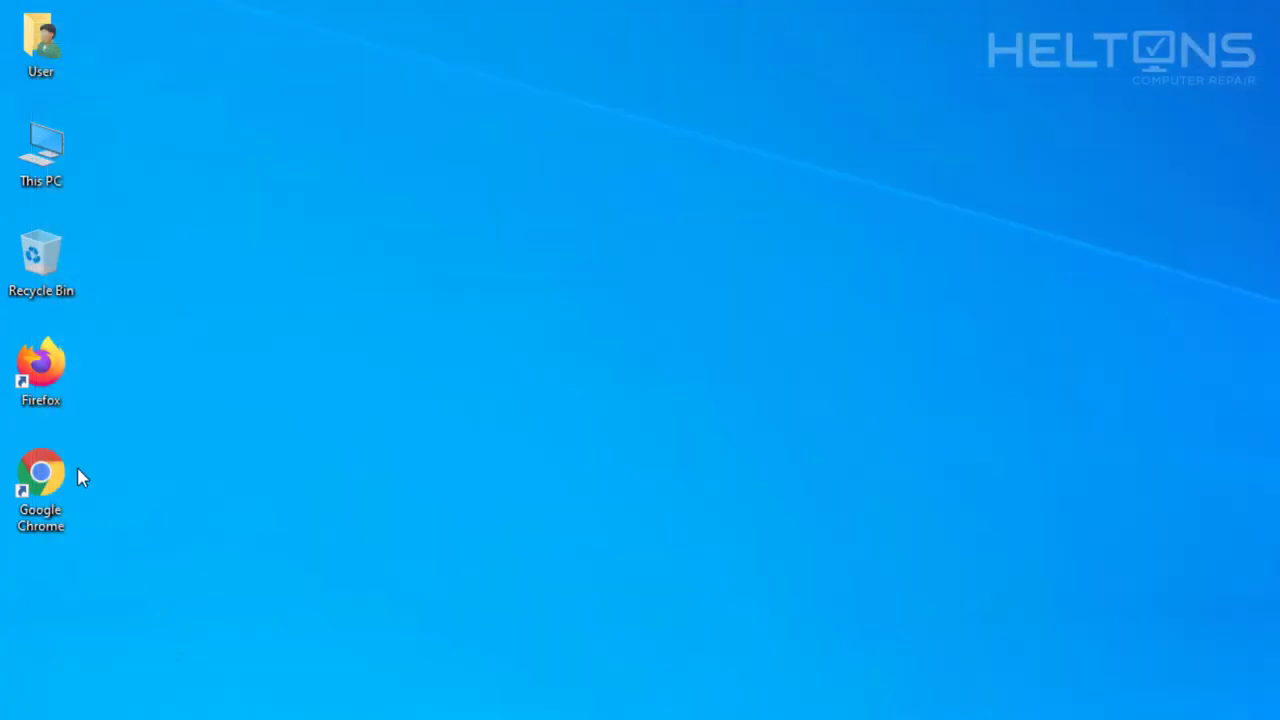
Open the 7-Zip website, 7-zip.org, in Google Chrome.
{"action": "double_click", "coordinate": [40, 472]}
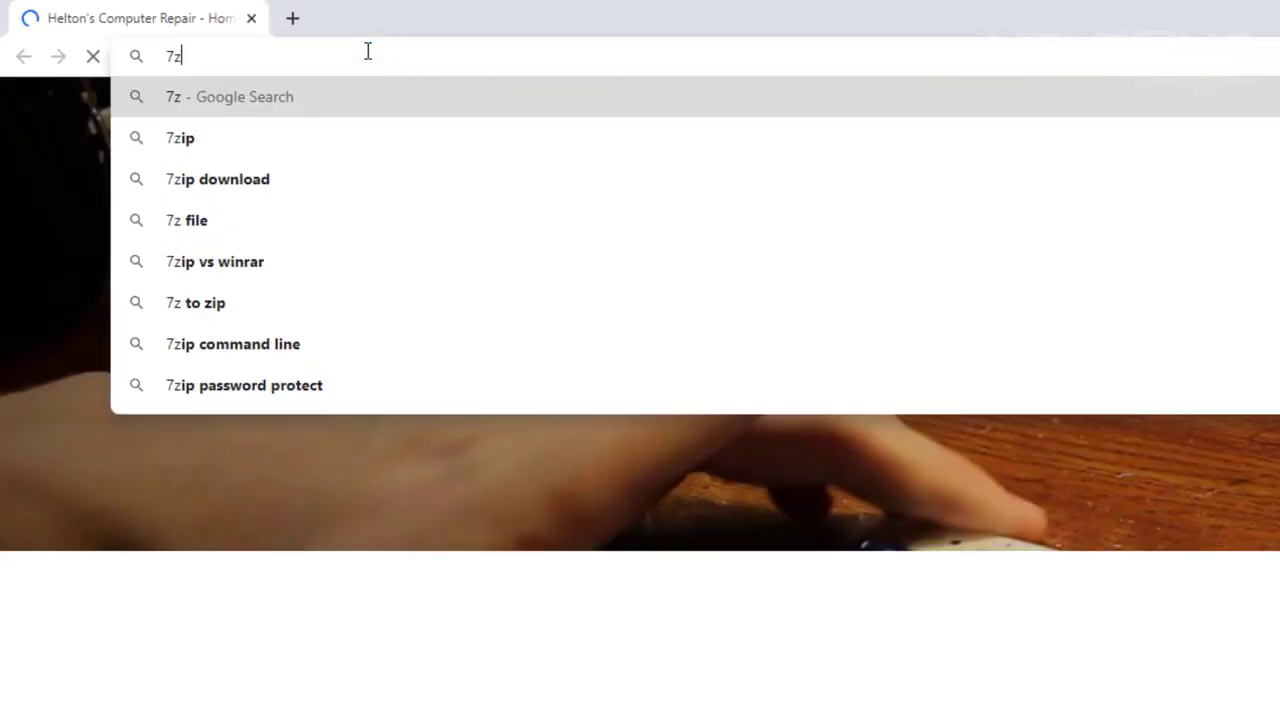
{"action": "type", "text": "org"}
{"action": "key", "text": "Return"}
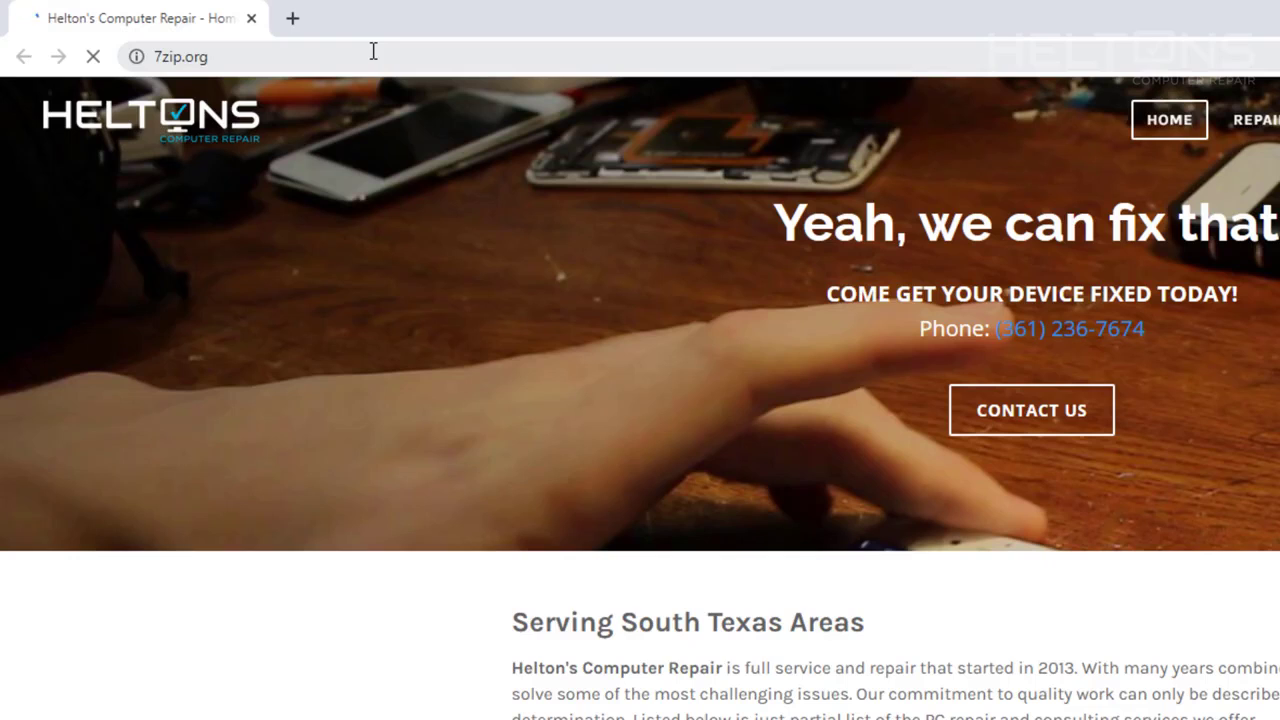
{"action": "left_click", "coordinate": [373, 51]}
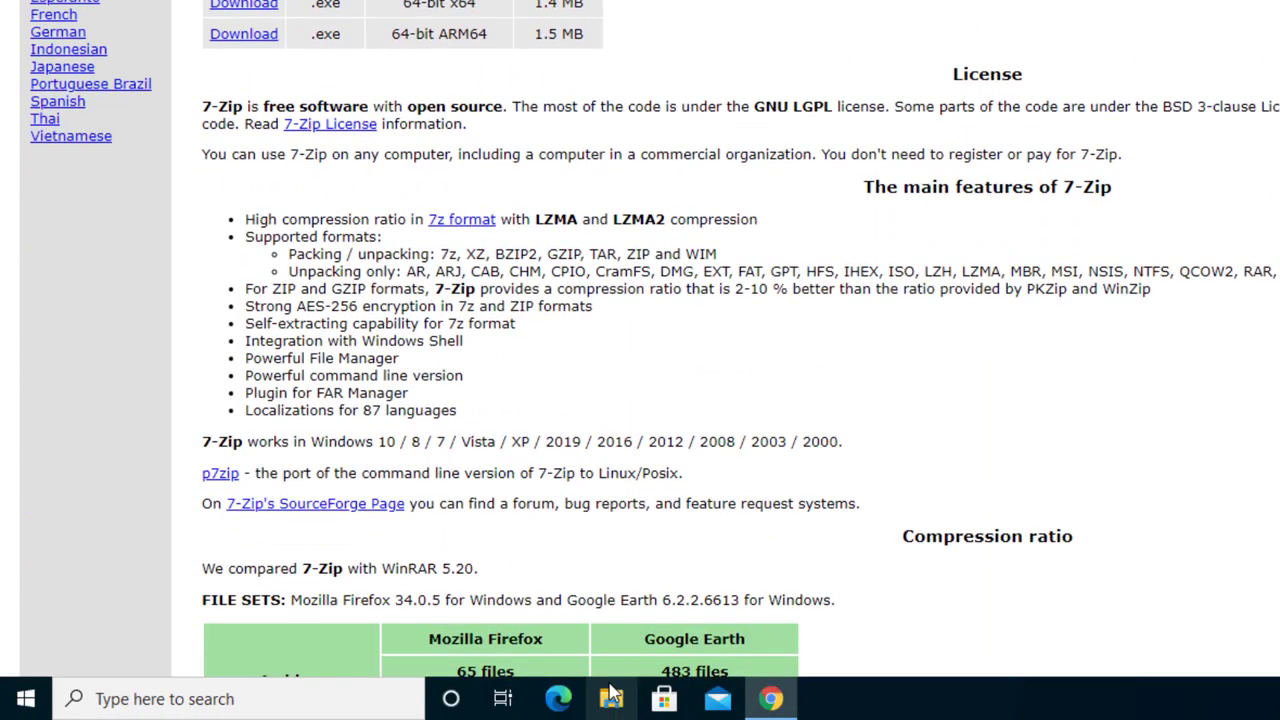
Open the properties of This PC in File Explorer to check the Windows system type.
{"action": "left_click", "coordinate": [612, 695]}
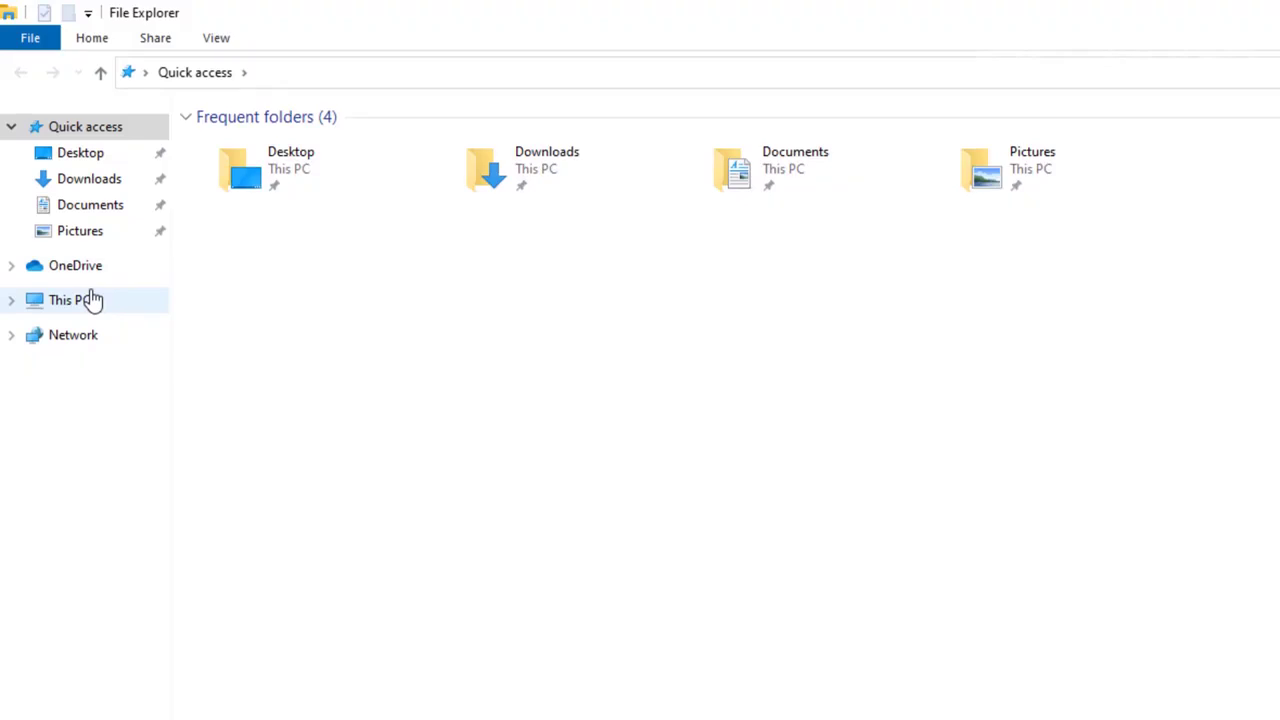
{"action": "left_click", "coordinate": [88, 300]}
{"action": "right_click", "coordinate": [90, 303]}
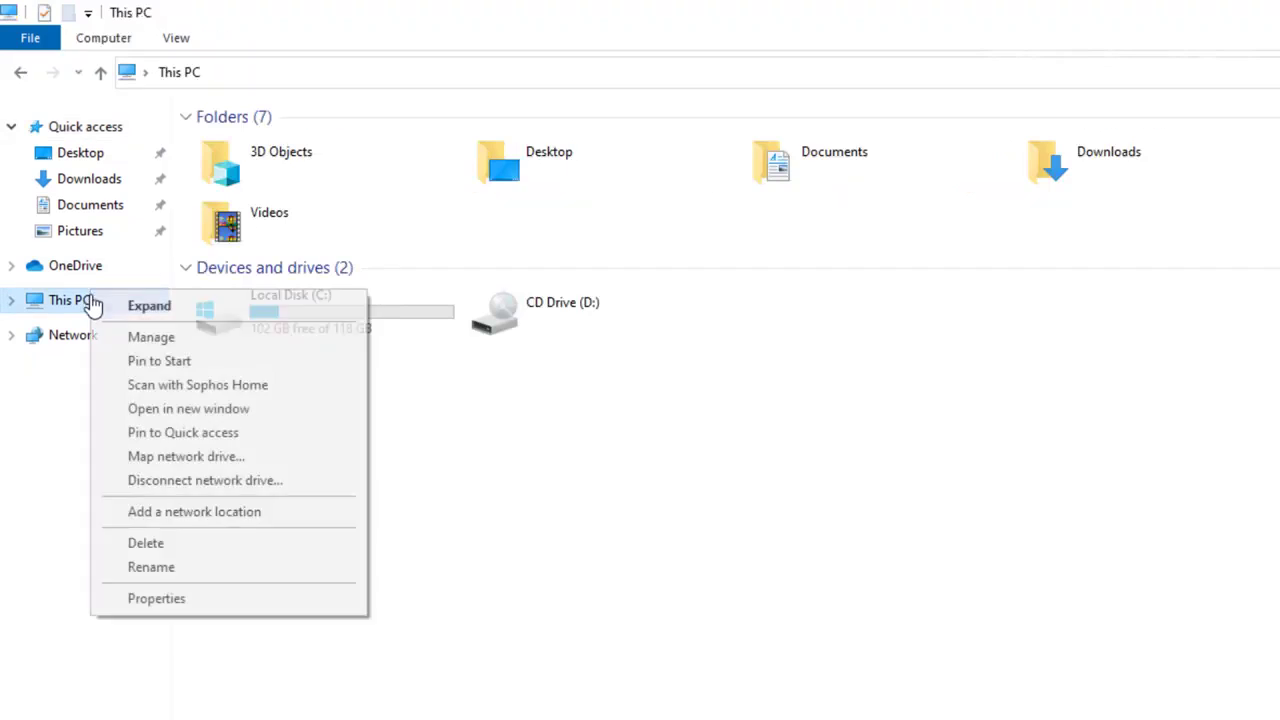
{"action": "left_click", "coordinate": [163, 598]}
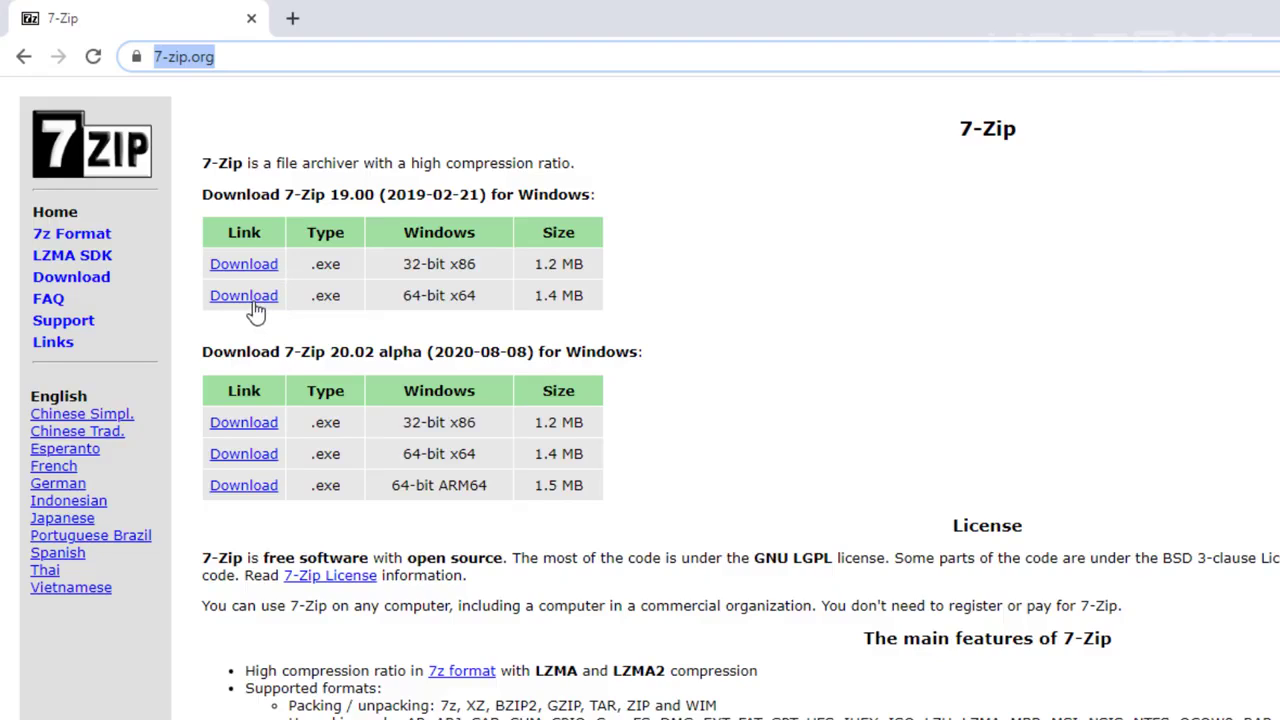
Download 7-Zip 19.00 for 64-bit x64 Windows and install it to C:\Program Files\7-Zip\.
{"action": "left_click", "coordinate": [253, 305]}
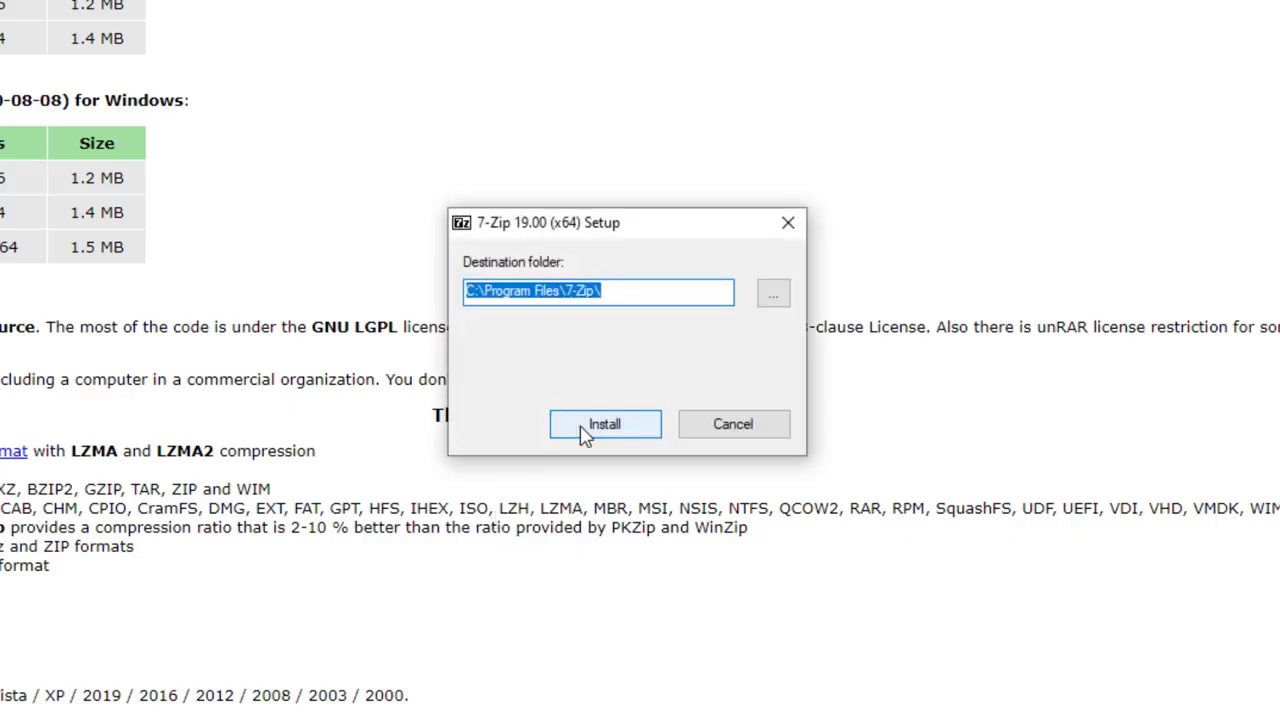
{"action": "left_click", "coordinate": [600, 425]}
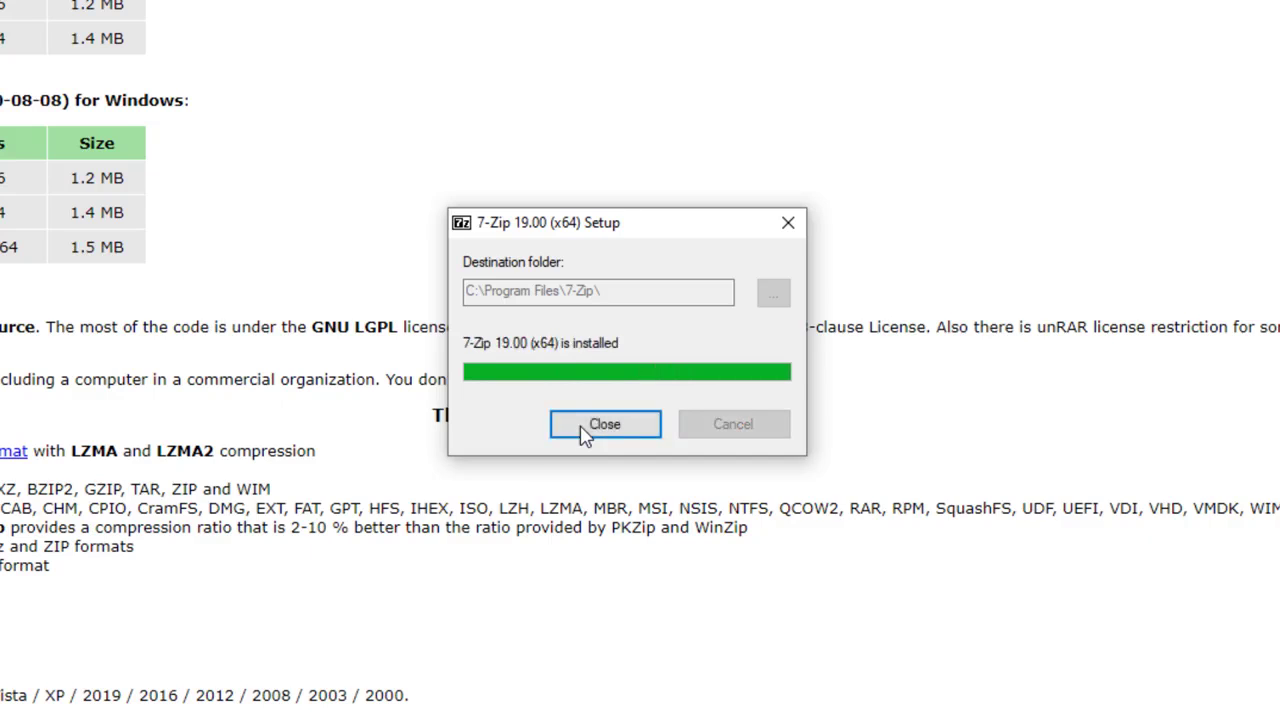
{"action": "left_click", "coordinate": [590, 425]}
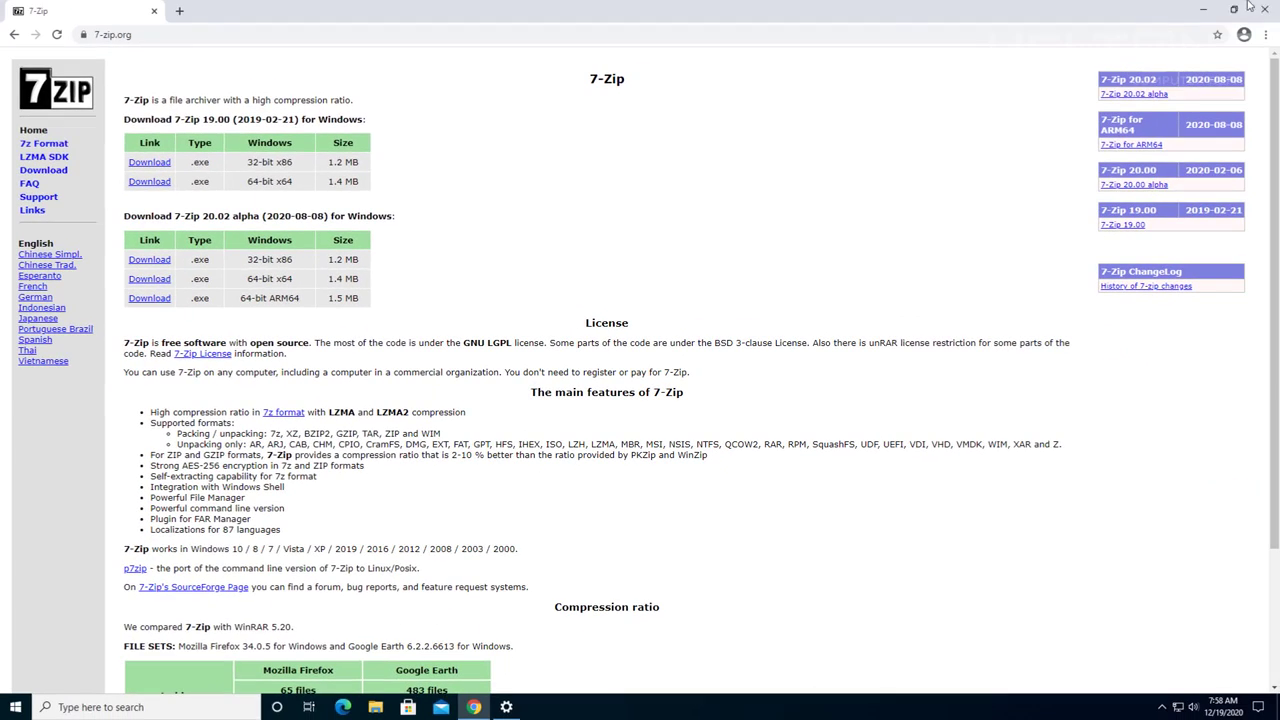
Close the Chrome browser and the Settings window showing the About page.
{"action": "left_click", "coordinate": [1266, 10]}
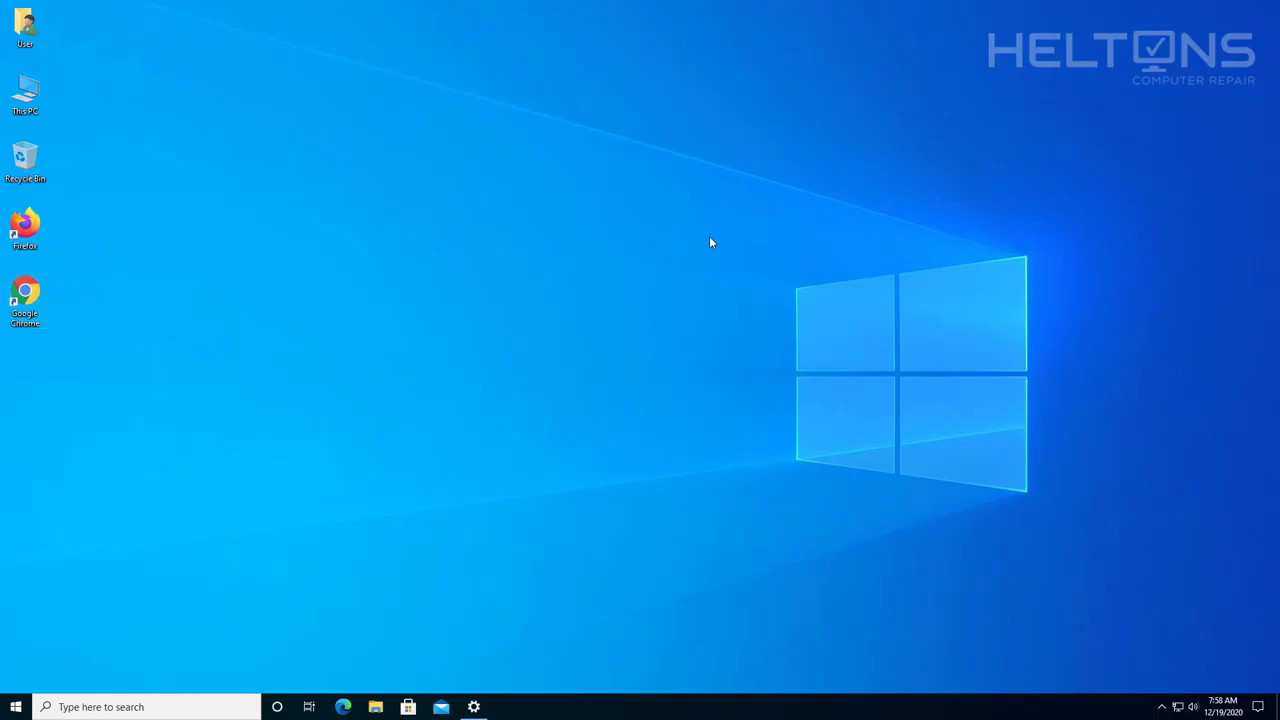
{"action": "left_click", "coordinate": [474, 707]}
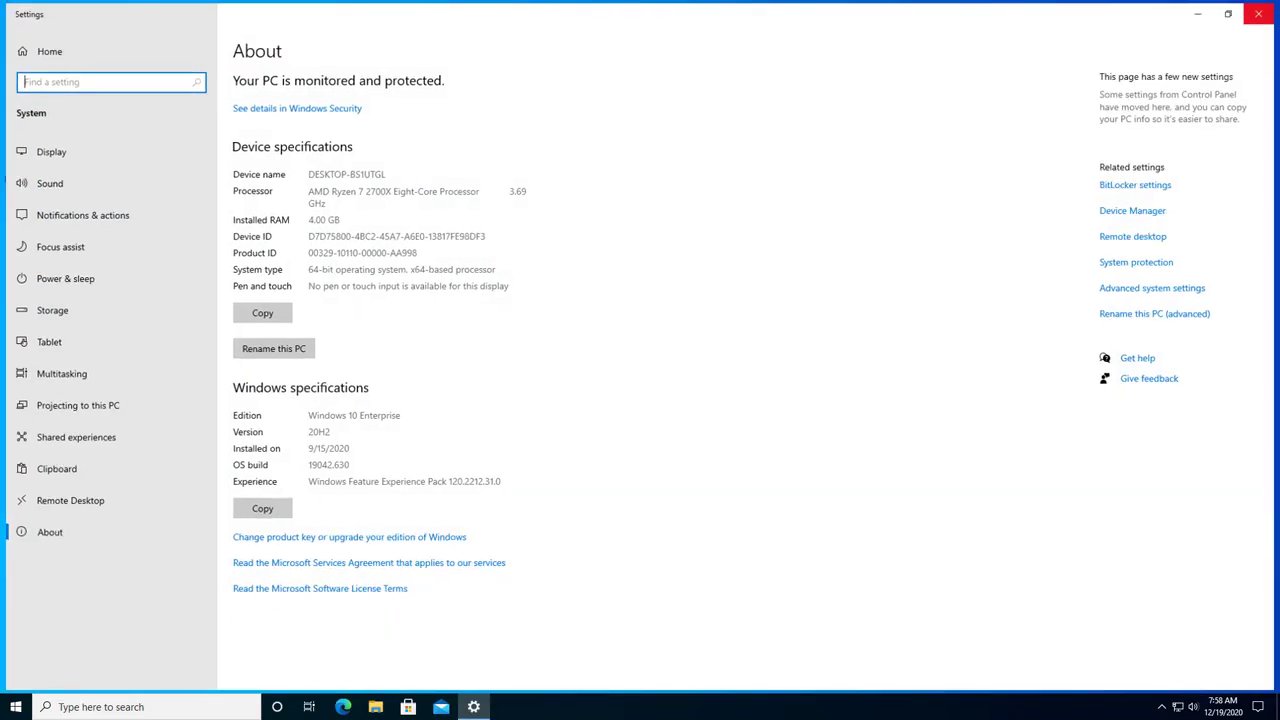
{"action": "key", "text": "alt+F4"}
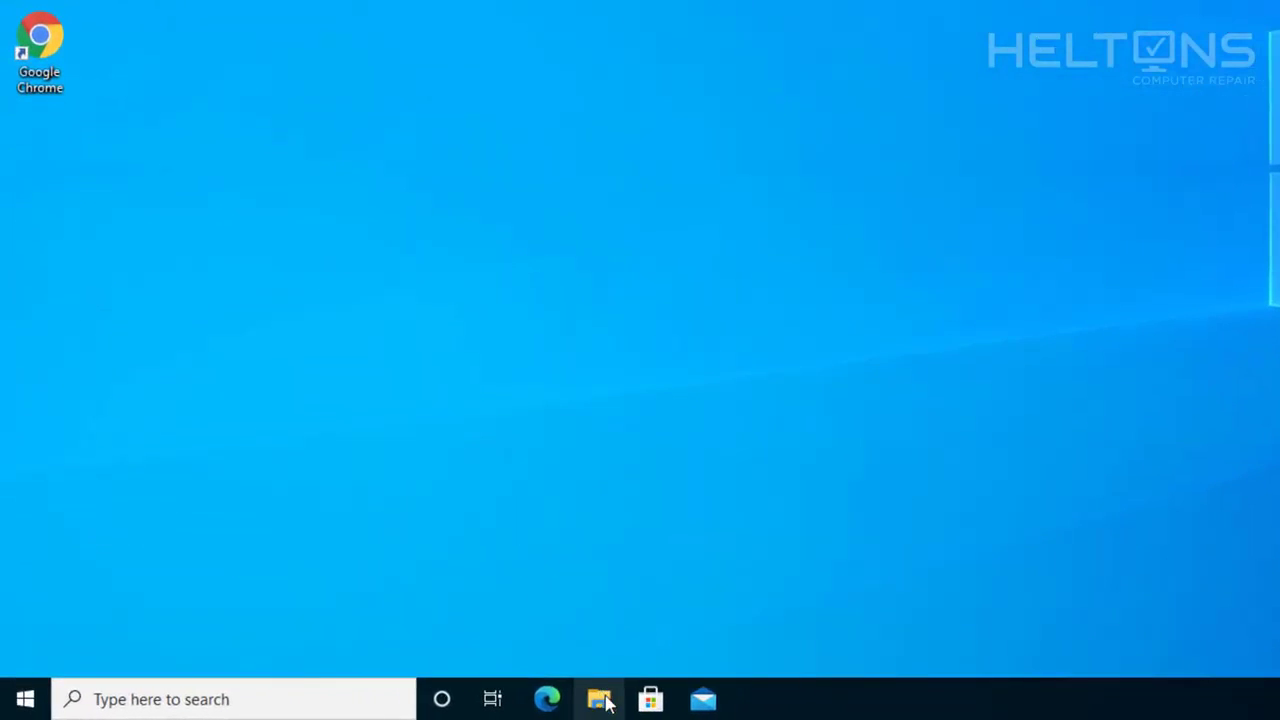
Extract the DiscordSetup installer in Downloads with 7-Zip into its own "DiscordSetup" folder.
{"action": "left_click", "coordinate": [603, 703]}
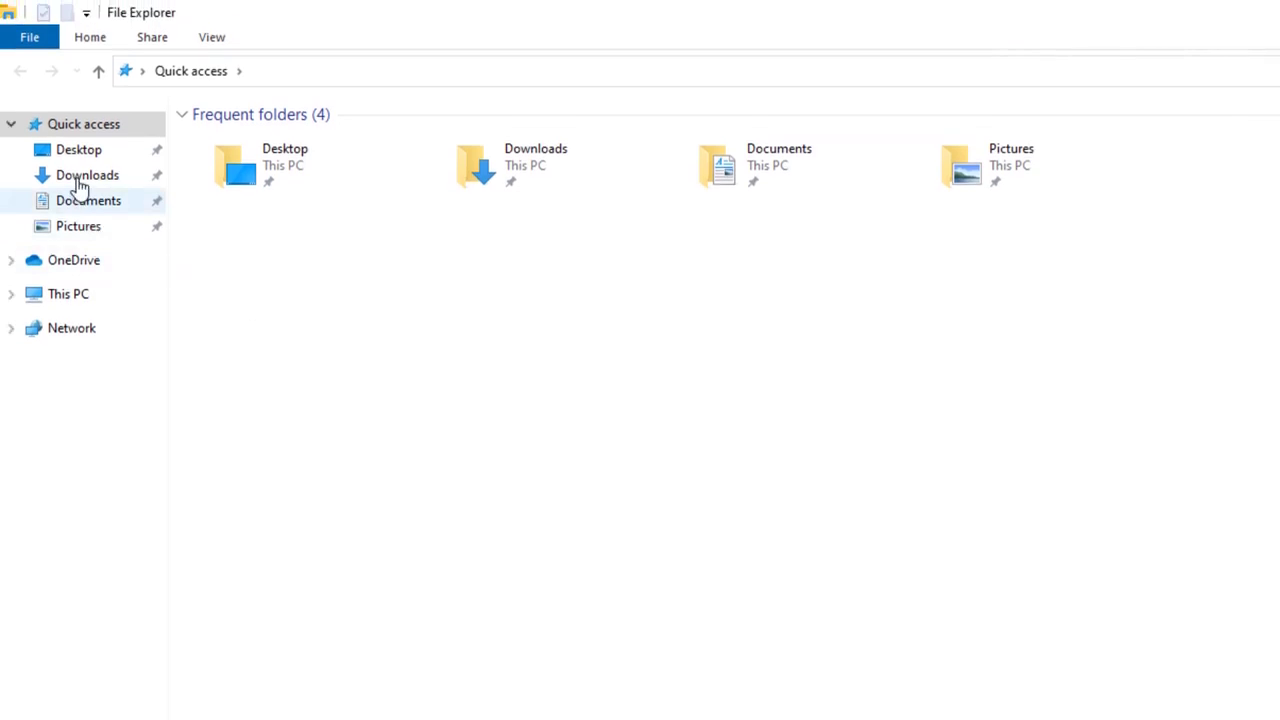
{"action": "left_click", "coordinate": [80, 185]}
{"action": "left_click", "coordinate": [362, 172]}
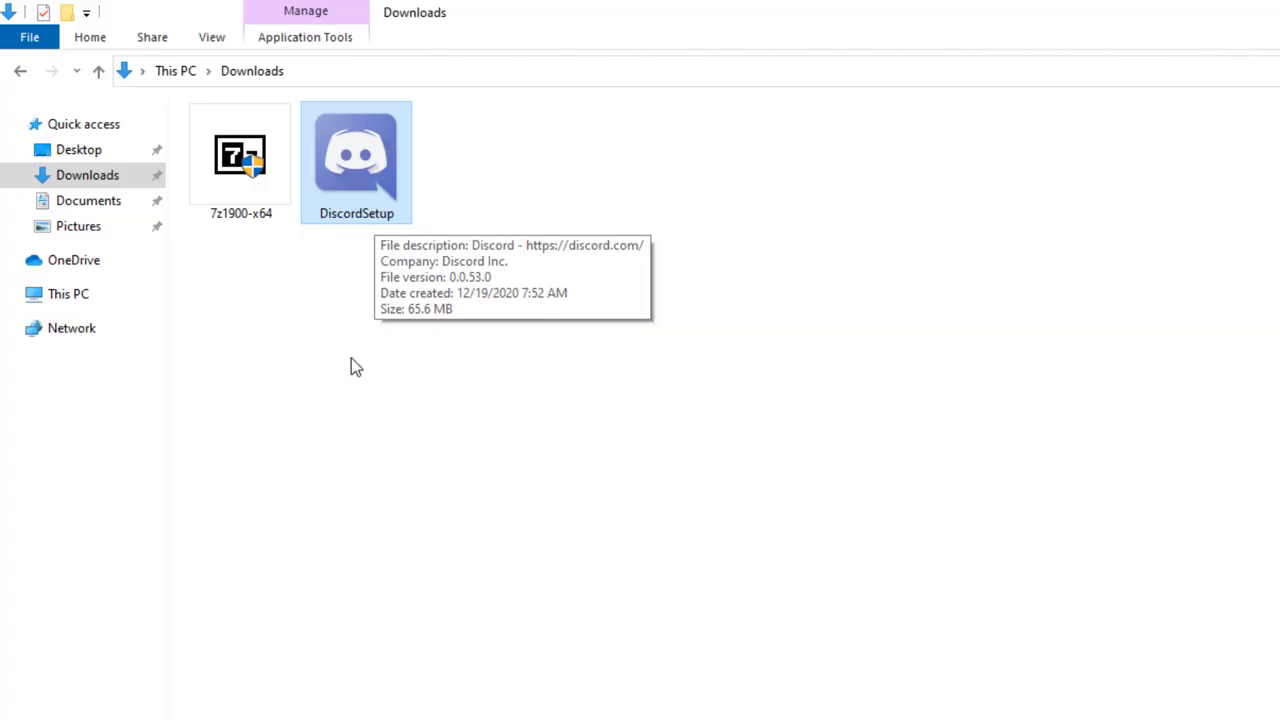
{"action": "right_click", "coordinate": [351, 190]}
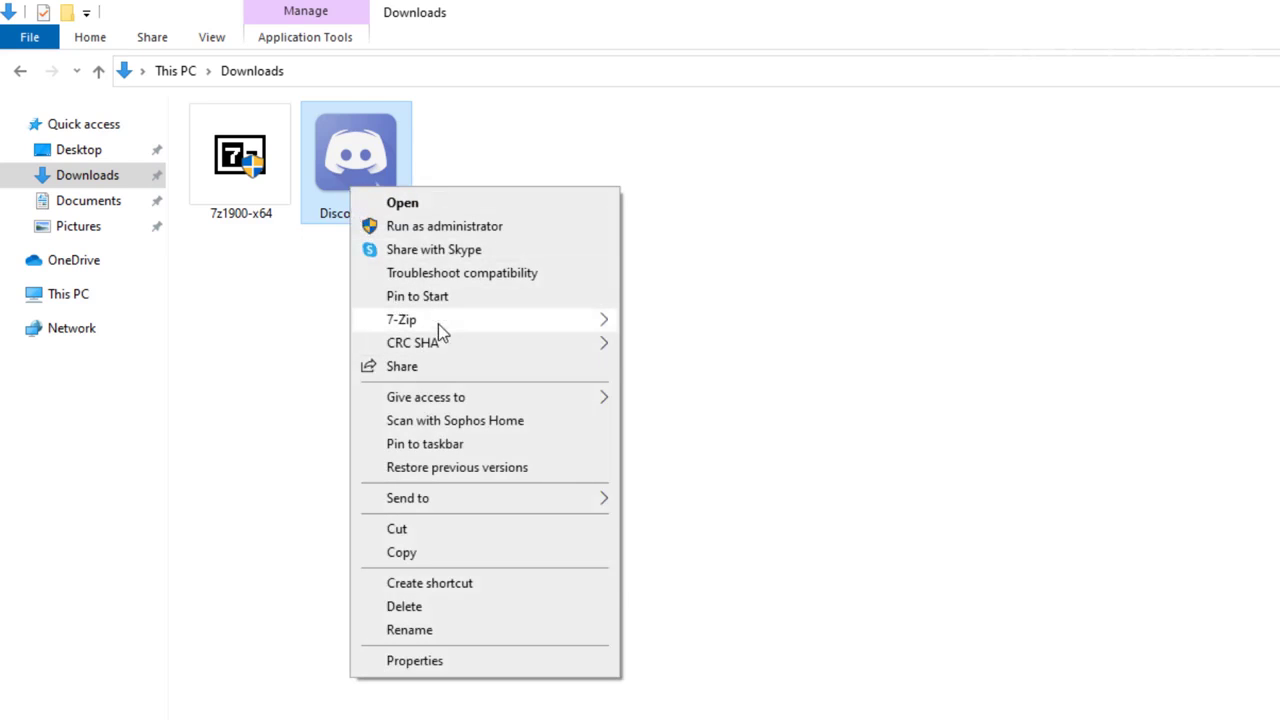
{"action": "mouse_move", "coordinate": [438, 324]}
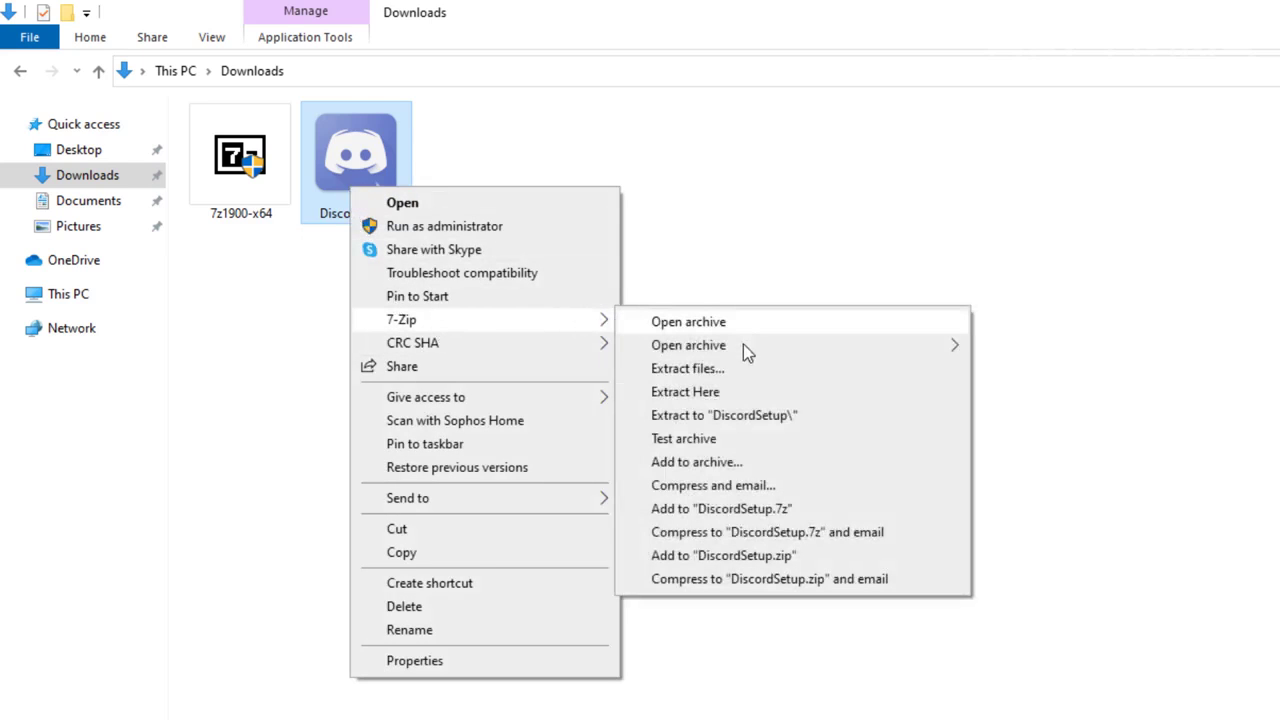
{"action": "left_click", "coordinate": [778, 417]}
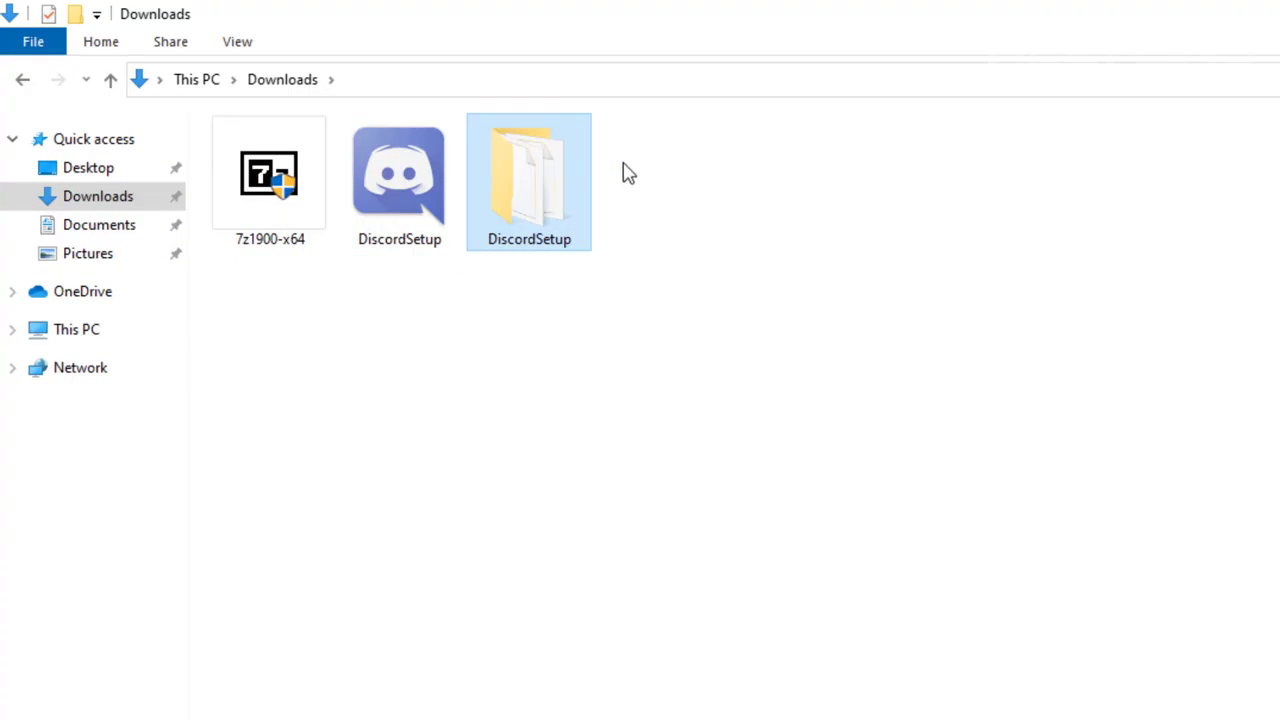
Move the extracted DiscordSetup folder from Downloads to the root of Local Disk (C:).
{"action": "right_click", "coordinate": [538, 208]}
{"action": "left_click", "coordinate": [588, 589]}
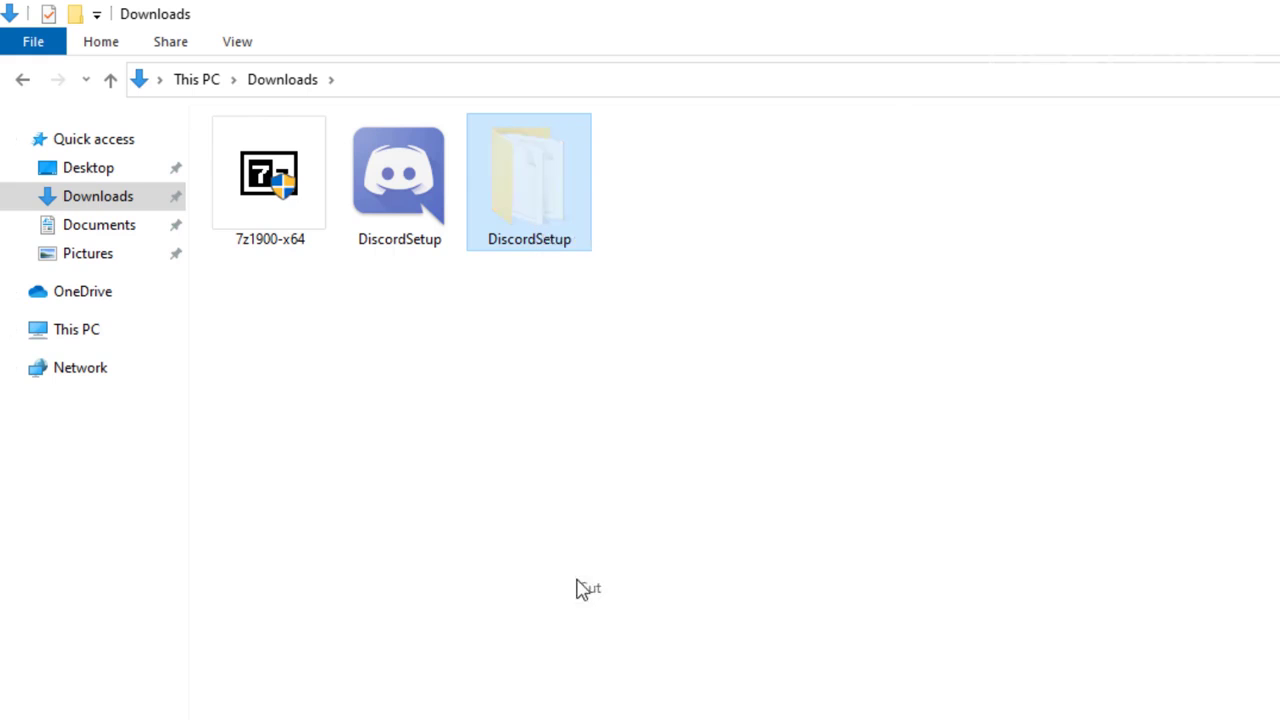
{"action": "left_click", "coordinate": [118, 340]}
{"action": "left_click", "coordinate": [290, 367]}
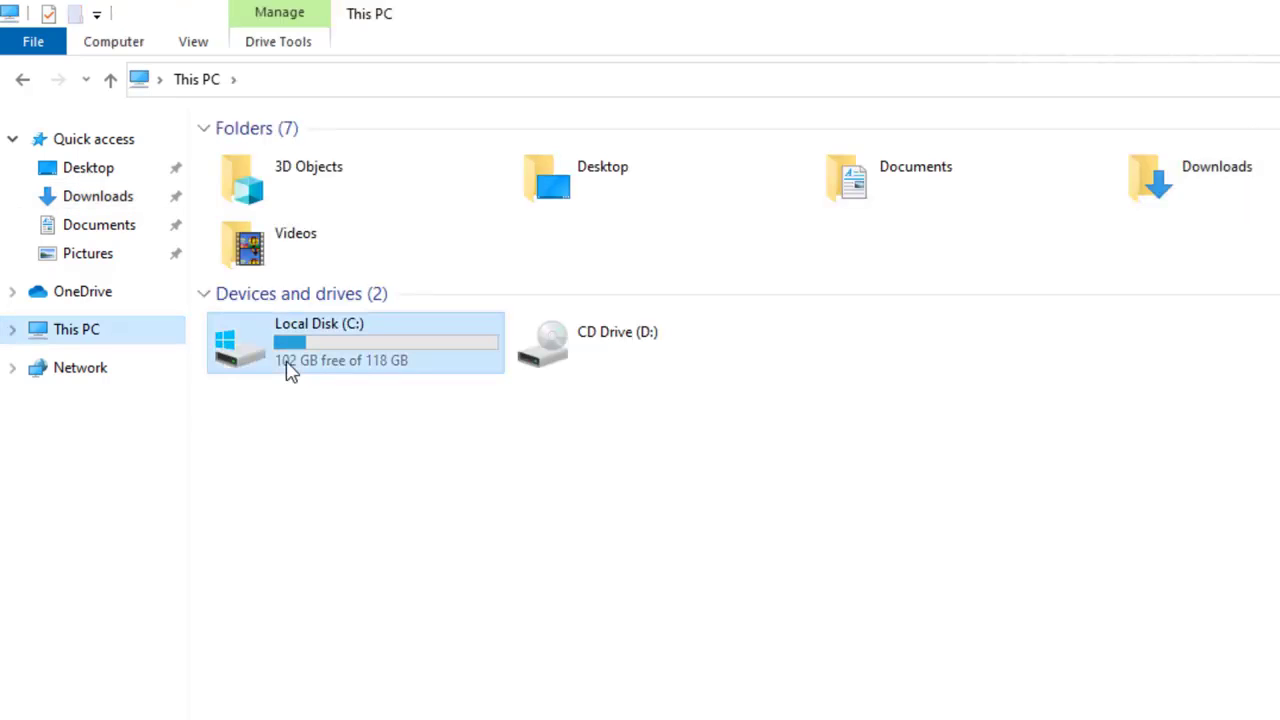
{"action": "double_click", "coordinate": [296, 368]}
{"action": "right_click", "coordinate": [344, 398]}
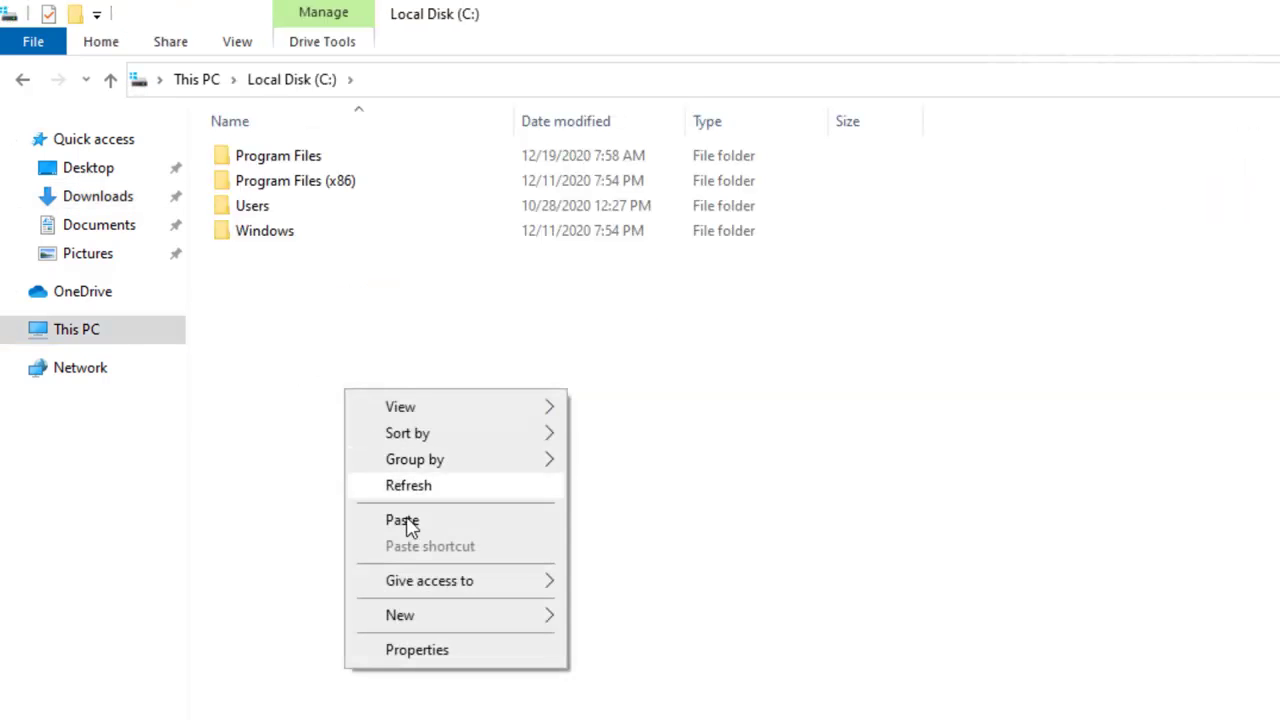
{"action": "left_click", "coordinate": [406, 522]}
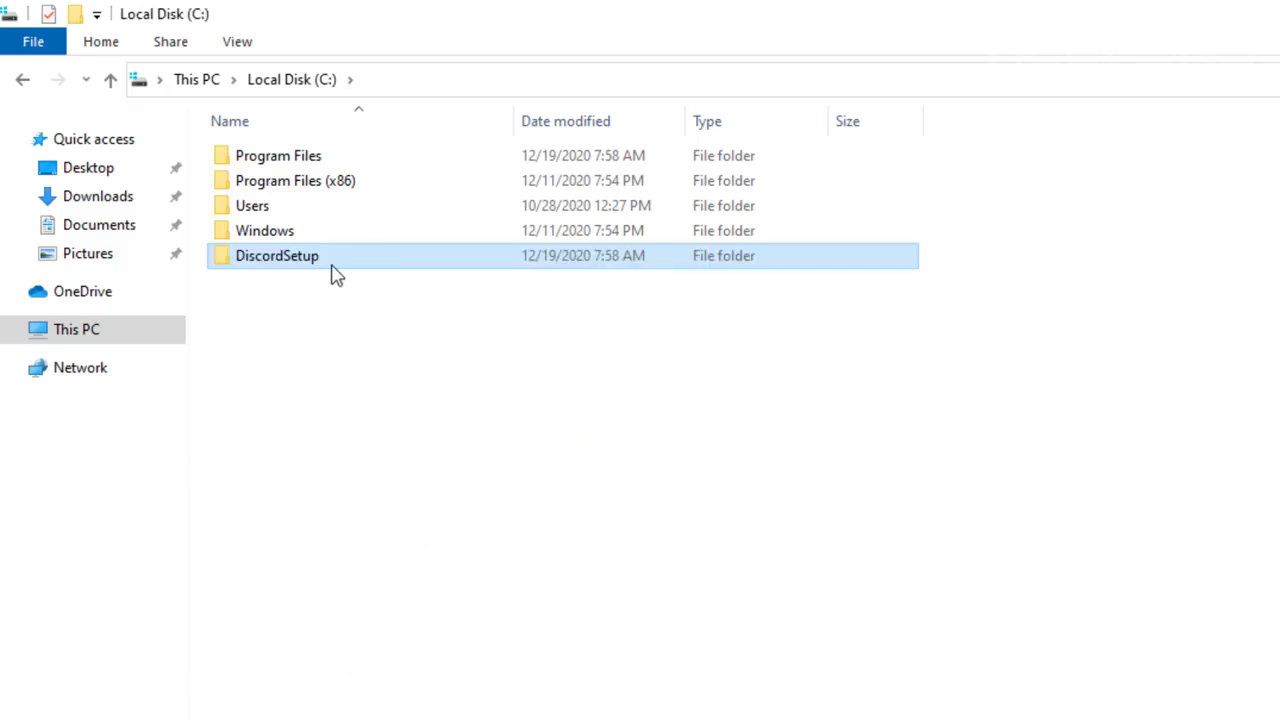
Extract Discord-0.0.309-full.nupkg inside C:\DiscordSetup with 7-Zip into a "Discord-0.0.309-full" folder.
{"action": "mouse_move", "coordinate": [332, 258]}
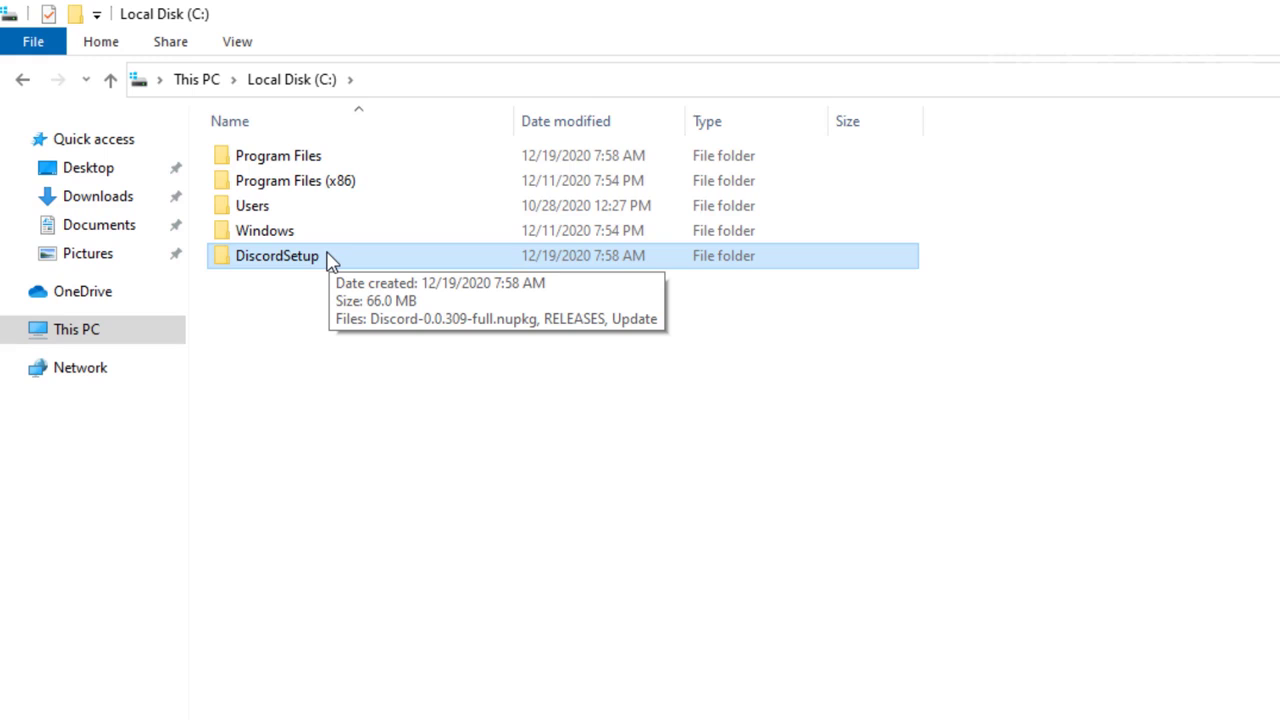
{"action": "double_click", "coordinate": [330, 258]}
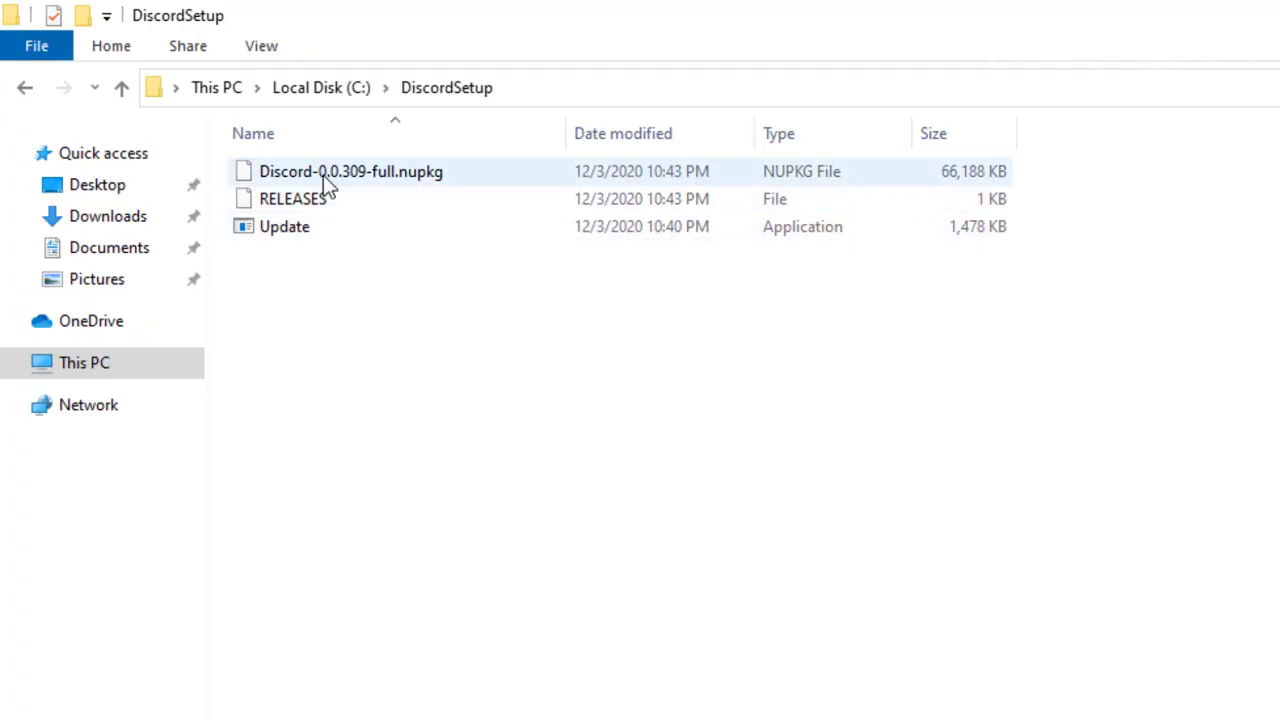
{"action": "mouse_move", "coordinate": [330, 188]}
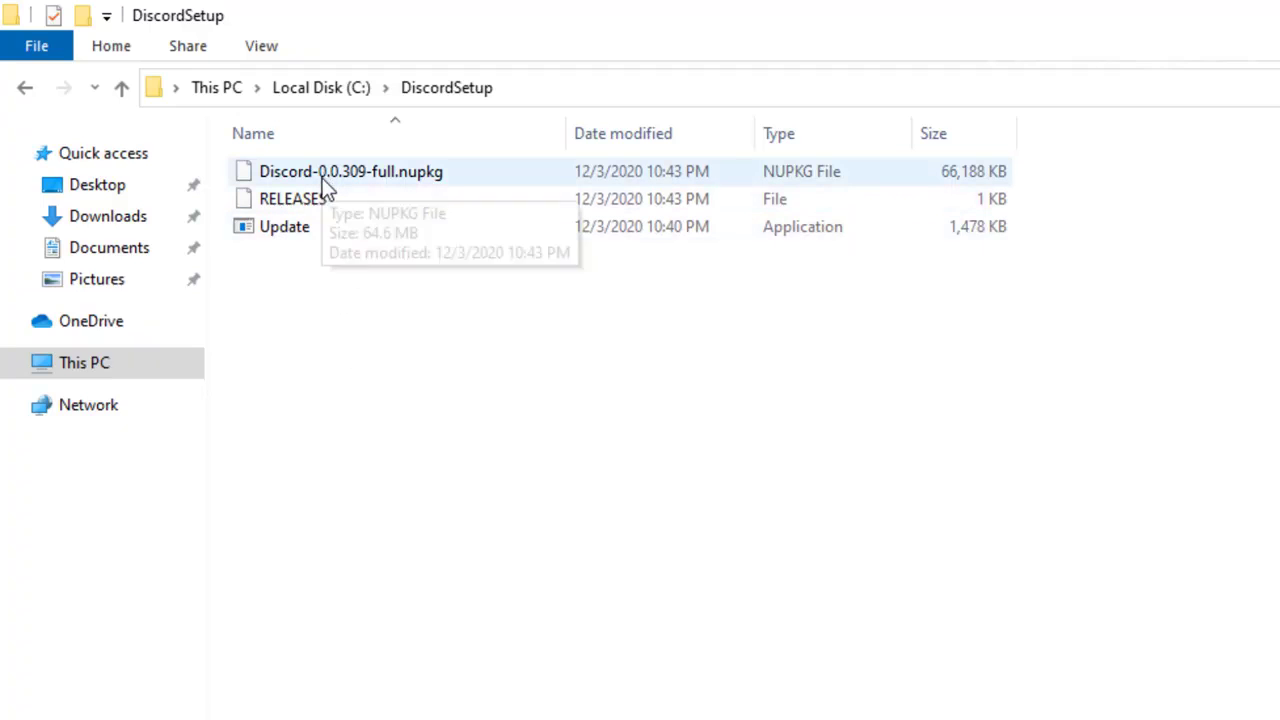
{"action": "left_click", "coordinate": [418, 188]}
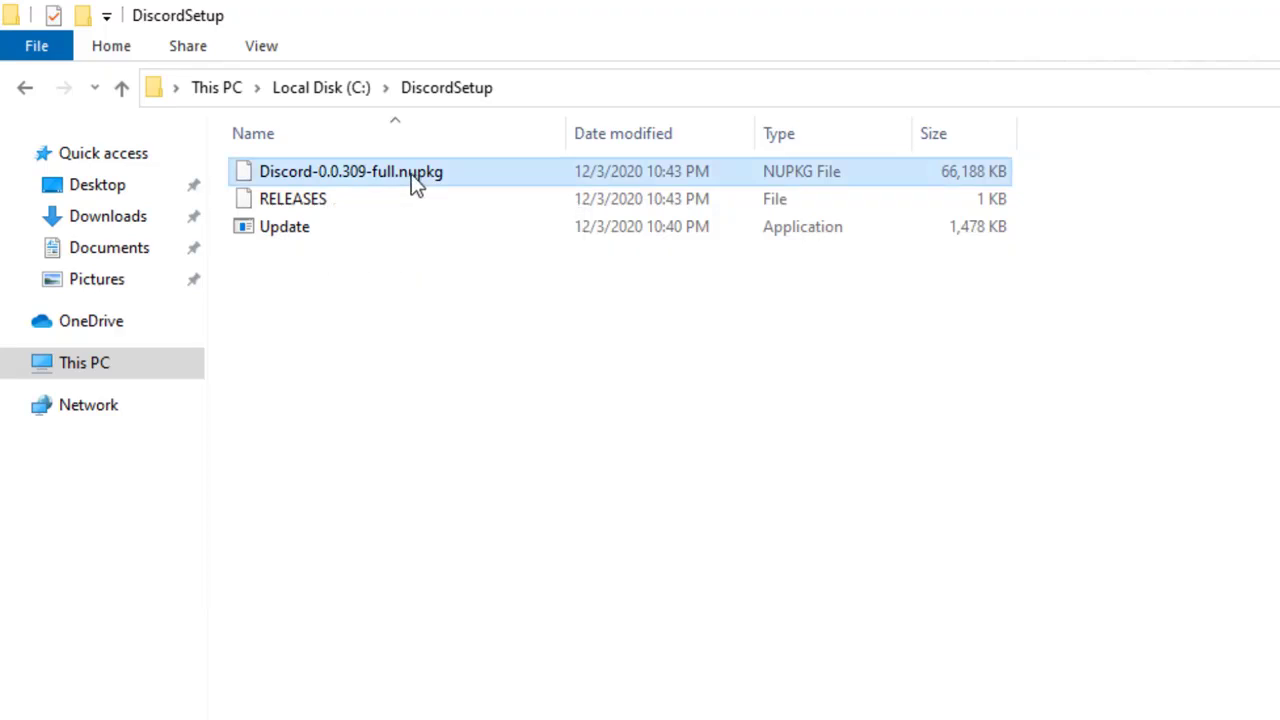
{"action": "right_click", "coordinate": [414, 185]}
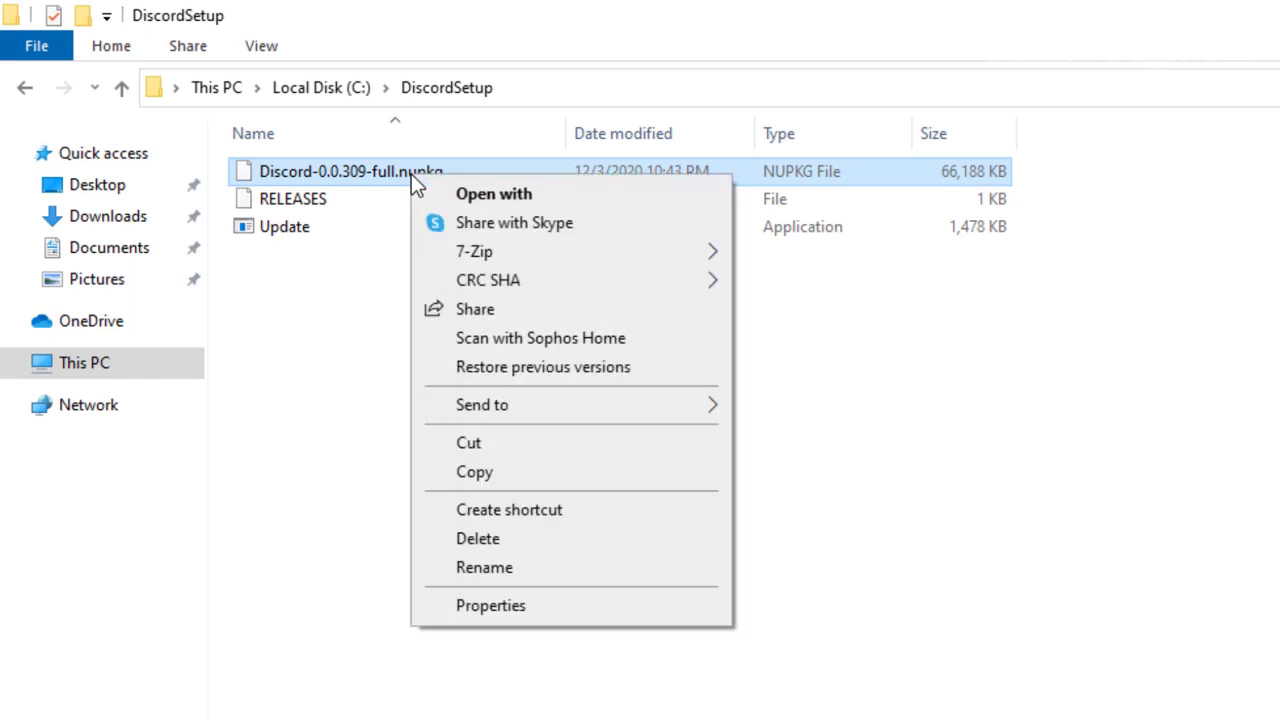
{"action": "mouse_move", "coordinate": [499, 251]}
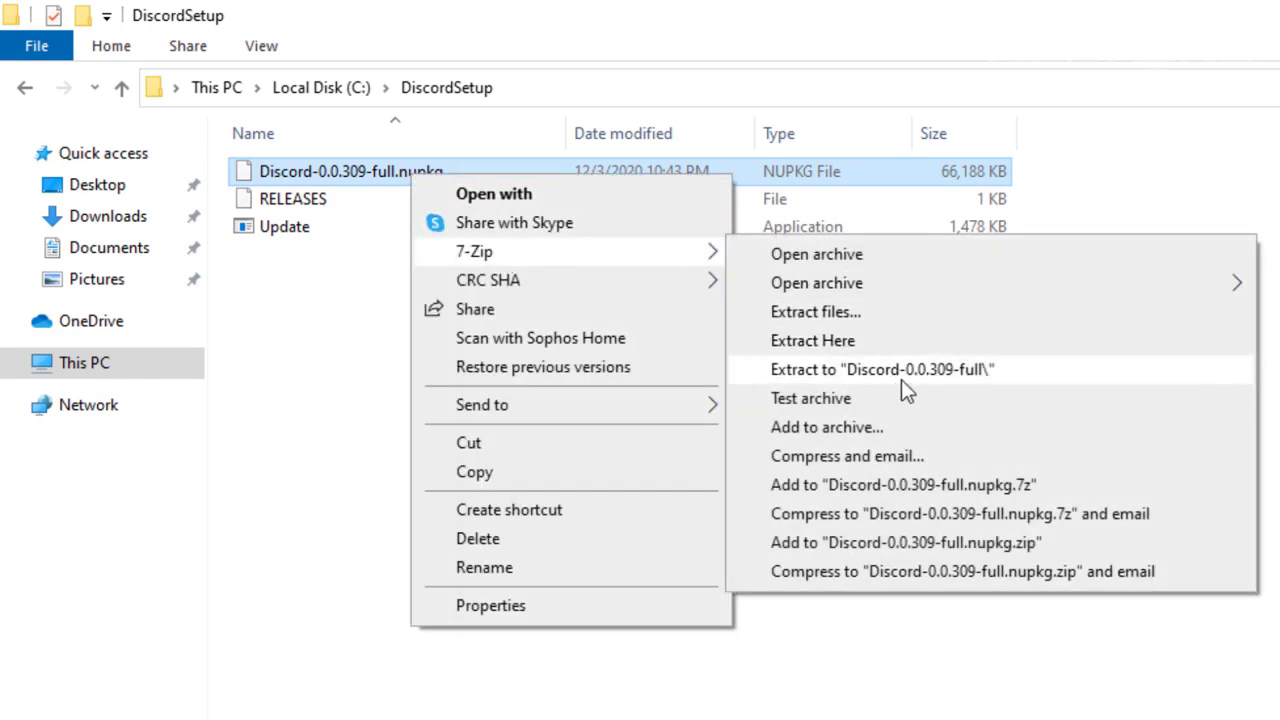
{"action": "left_click", "coordinate": [955, 378]}
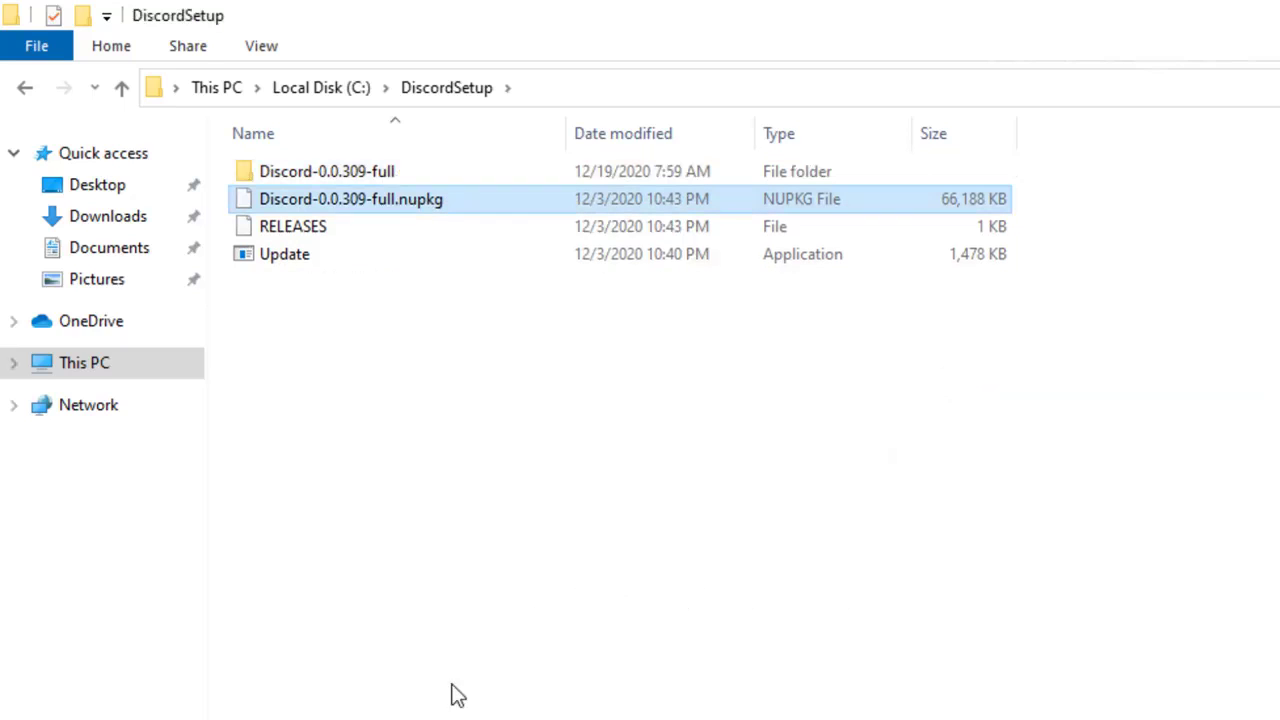
Open the net45 folder inside the lib folder of the extracted Discord-0.0.309-full package.
{"action": "double_click", "coordinate": [314, 178]}
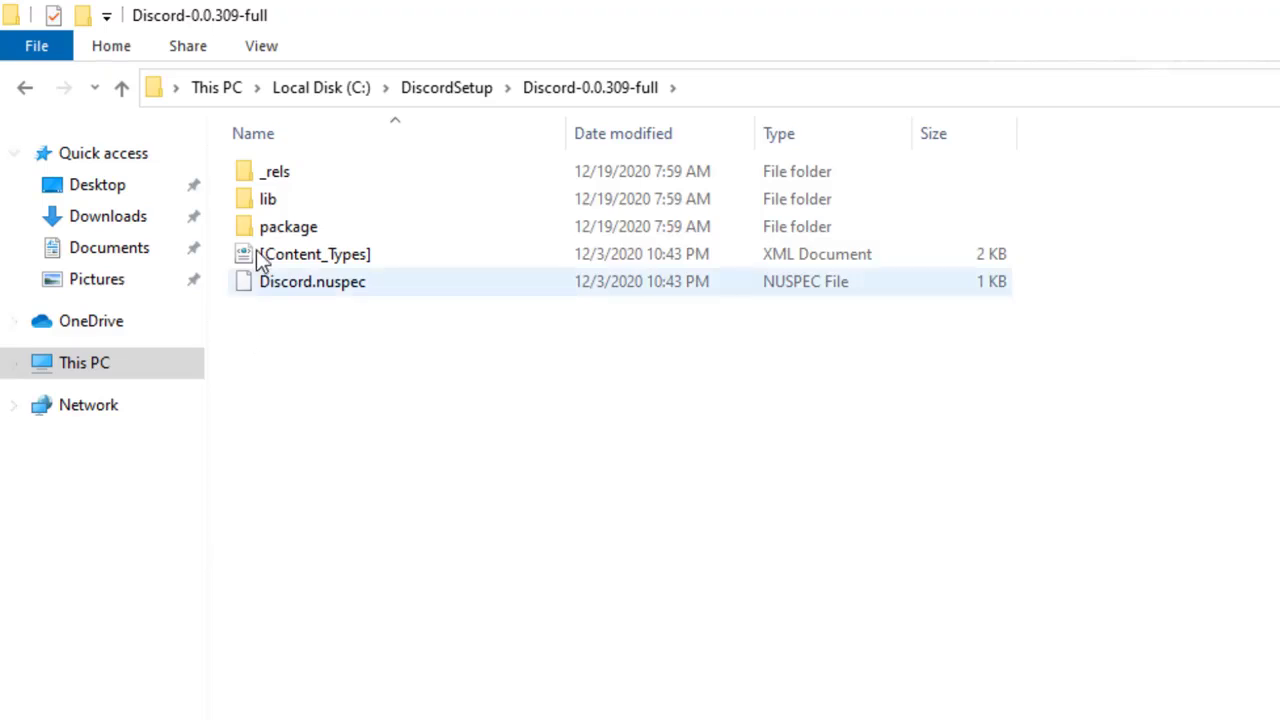
{"action": "double_click", "coordinate": [301, 204]}
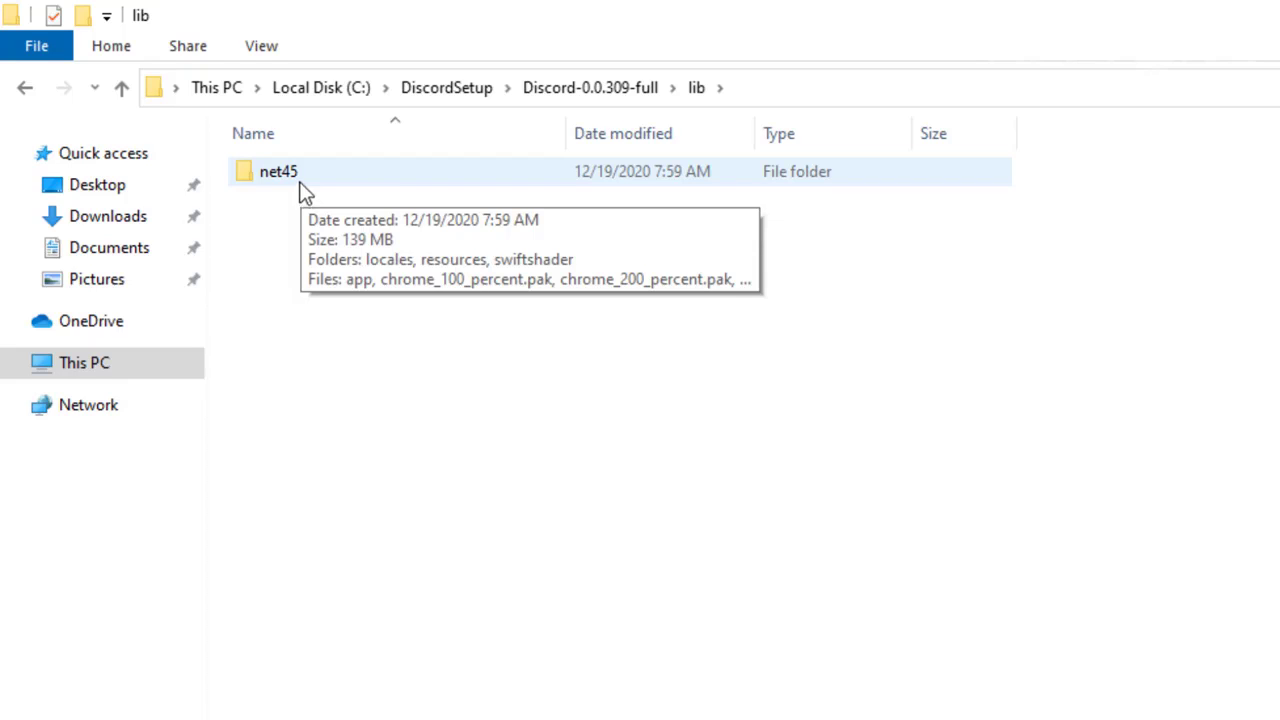
{"action": "double_click", "coordinate": [305, 193]}
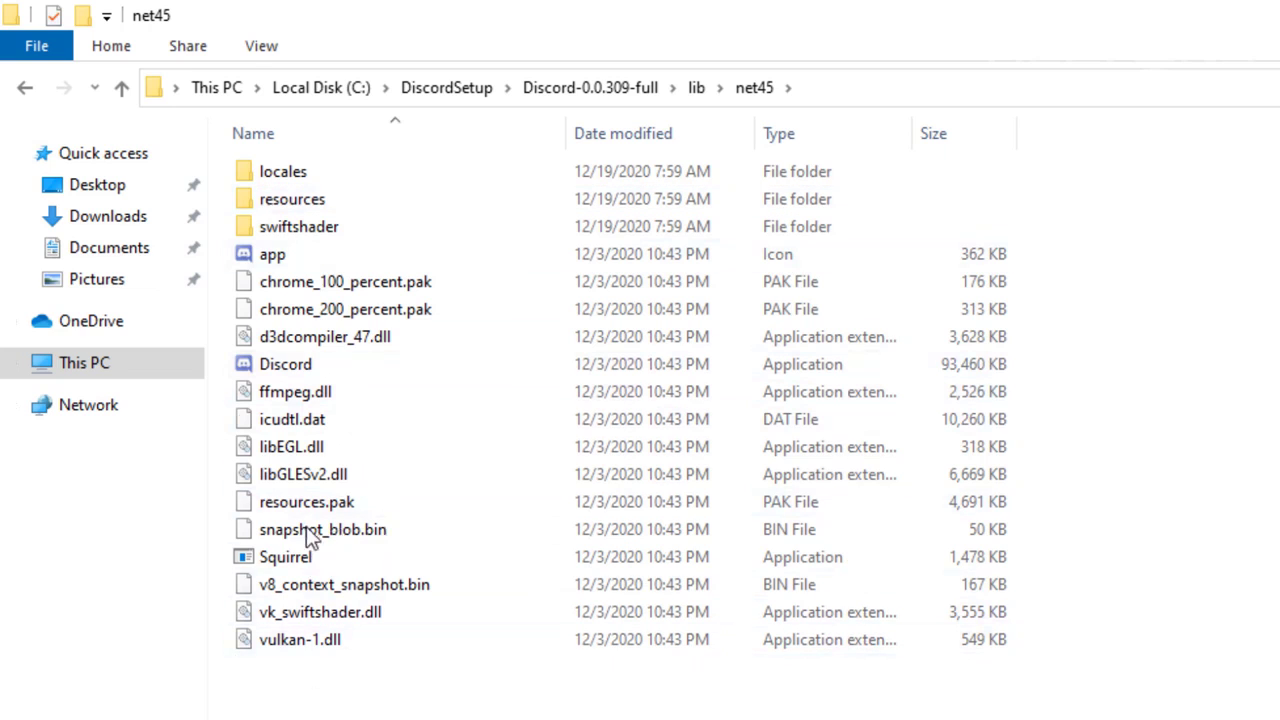
Create a desktop shortcut to the Discord application located in the net45 folder.
{"action": "left_click", "coordinate": [293, 372]}
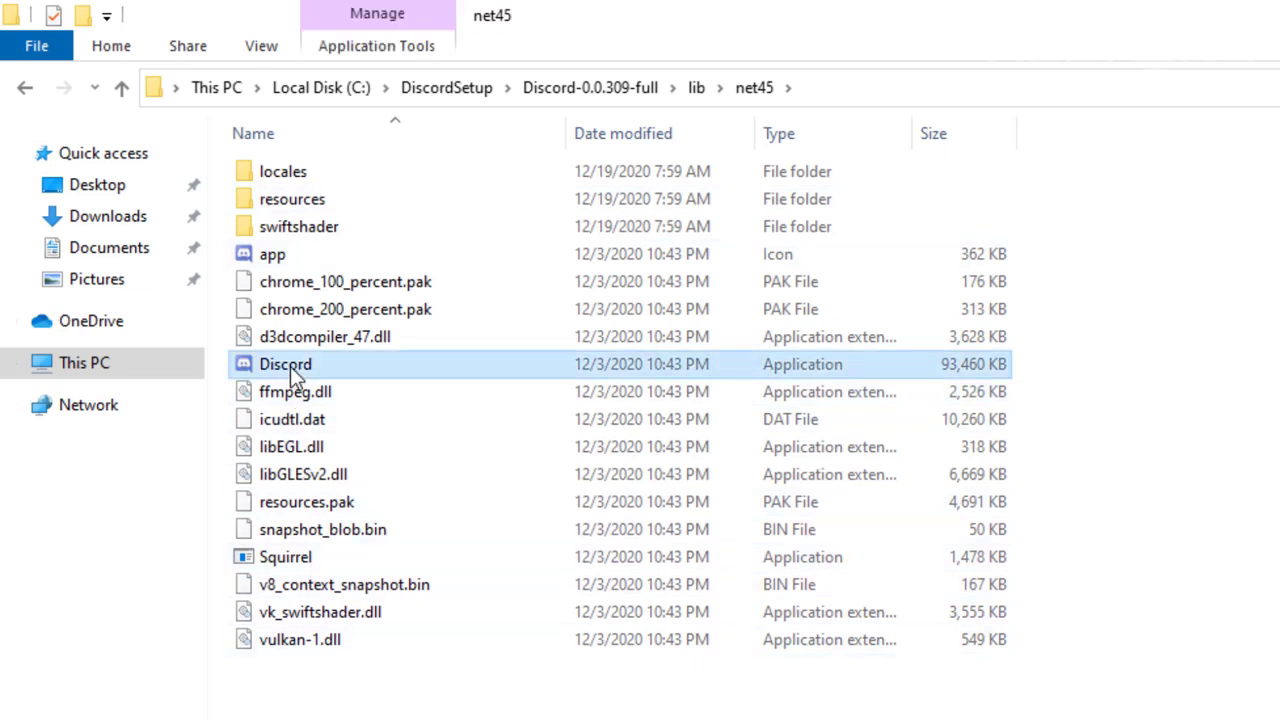
{"action": "right_click", "coordinate": [291, 368]}
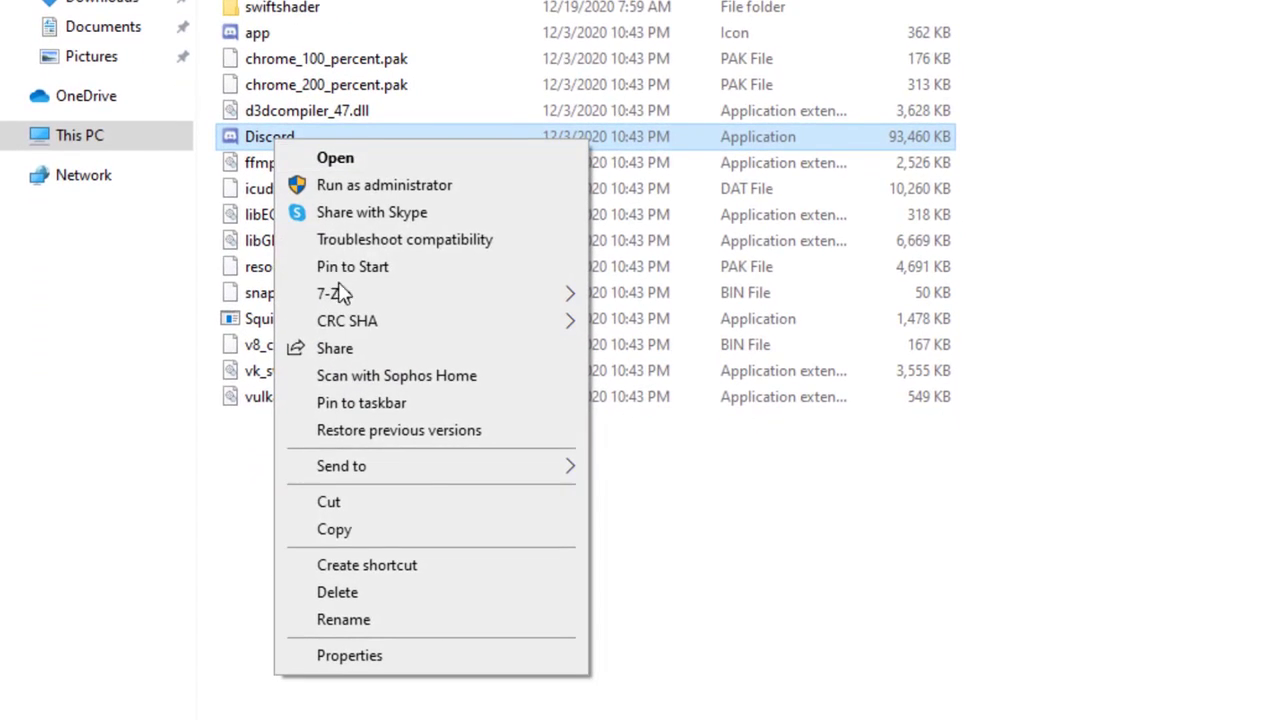
{"action": "mouse_move", "coordinate": [445, 472]}
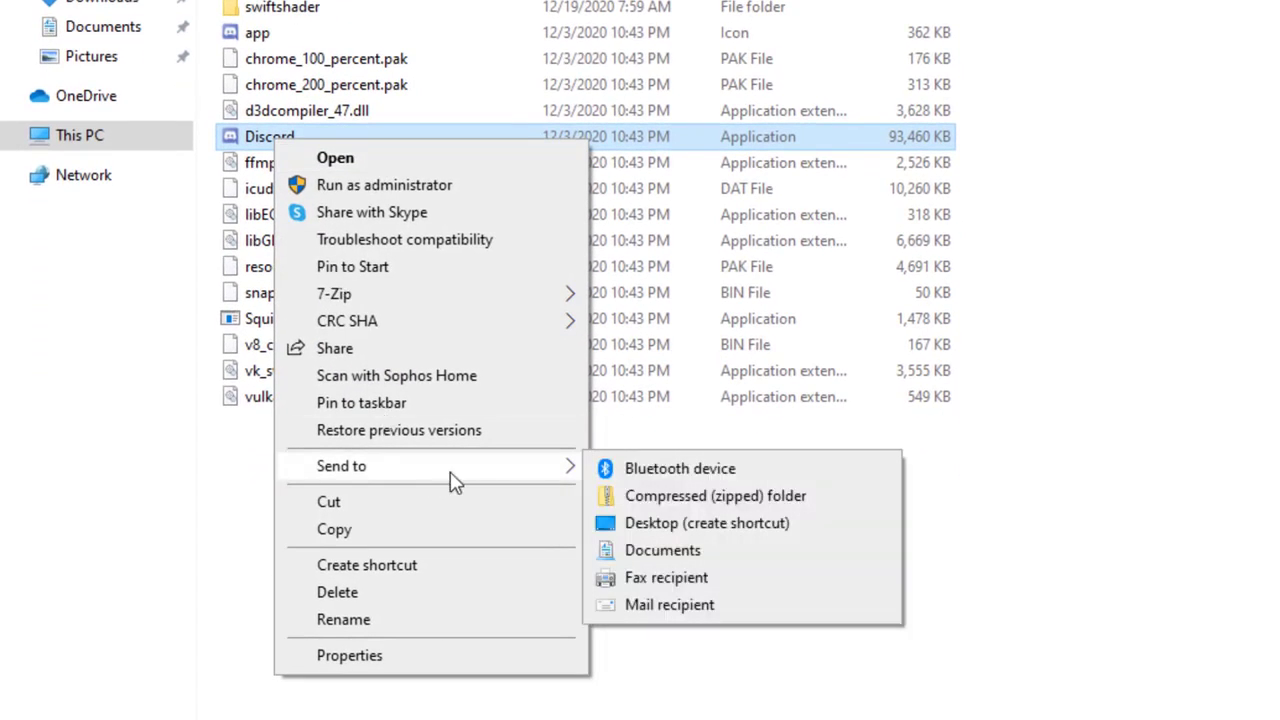
{"action": "left_click", "coordinate": [680, 530]}
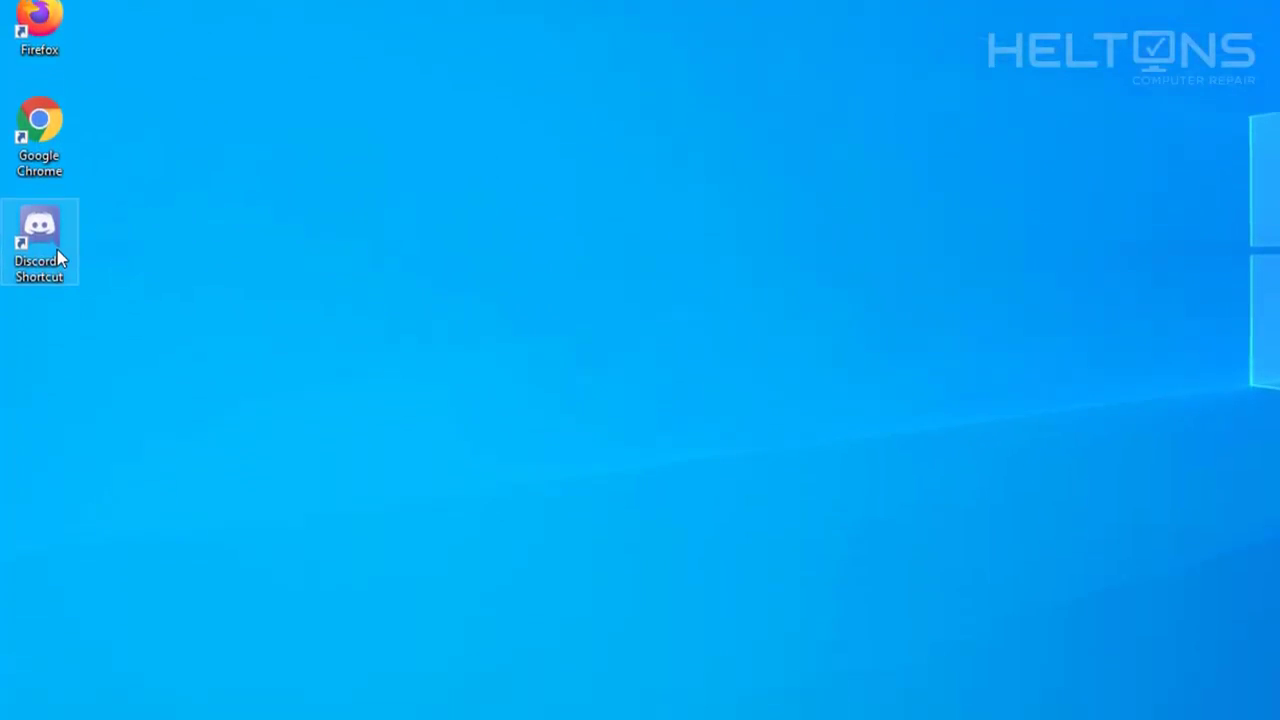
Rename the new Discord shortcut on the desktop as "Discord".
{"action": "right_click", "coordinate": [57, 173]}
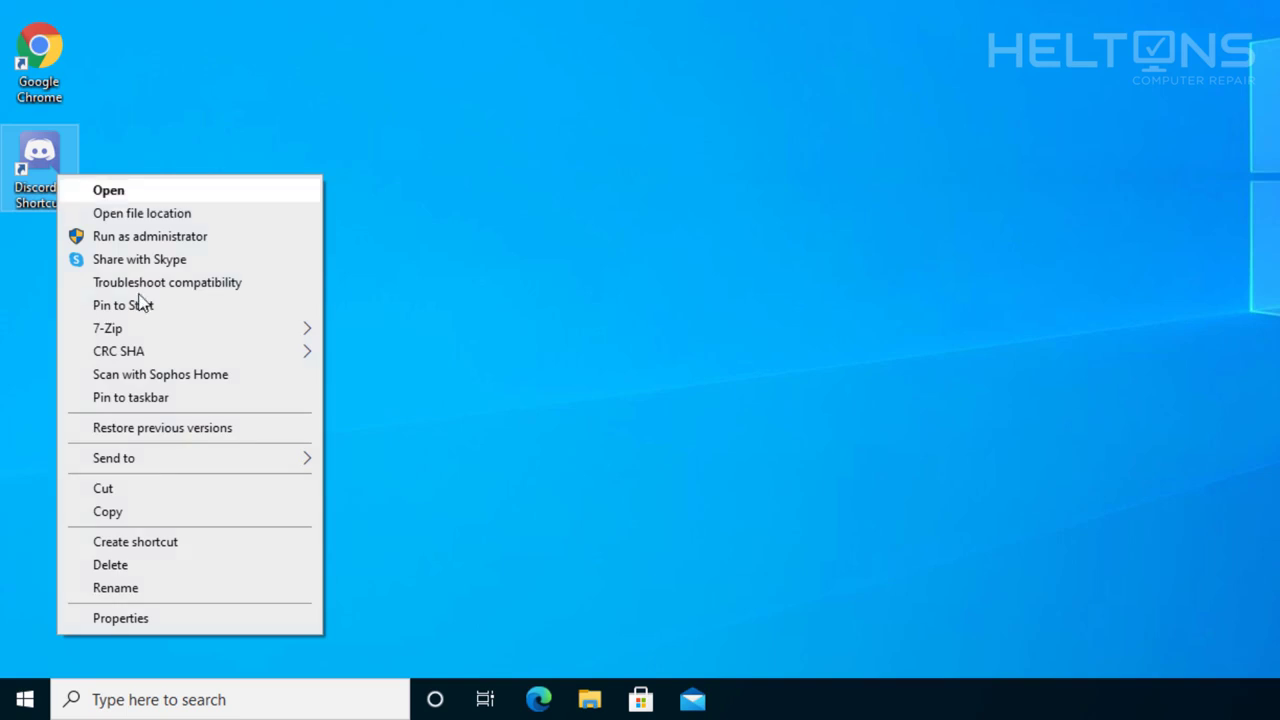
{"action": "left_click", "coordinate": [146, 584]}
{"action": "key", "text": "End"}
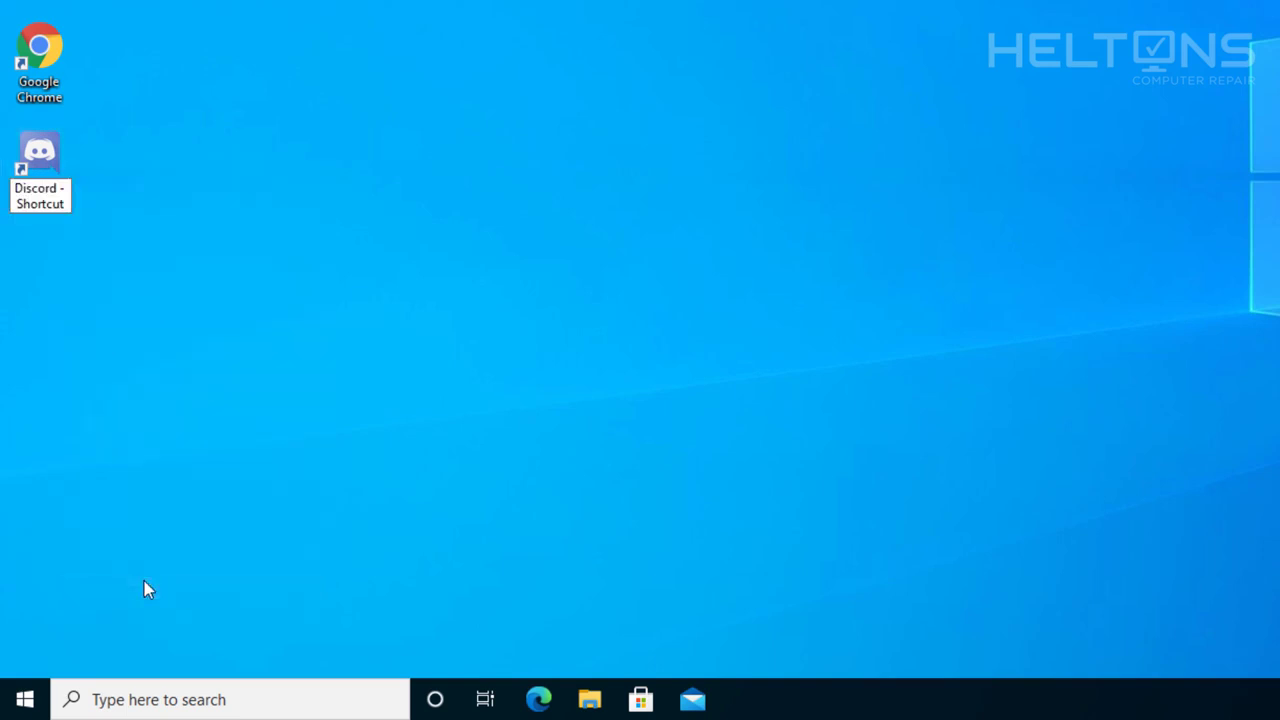
{"action": "key", "text": "BackSpace"}
{"action": "key", "text": "BackSpace"}
{"action": "key", "text": "BackSpace"}
{"action": "key", "text": "BackSpace"}
{"action": "key", "text": "BackSpace"}
{"action": "key", "text": "BackSpace"}
{"action": "key", "text": "BackSpace"}
{"action": "key", "text": "BackSpace"}
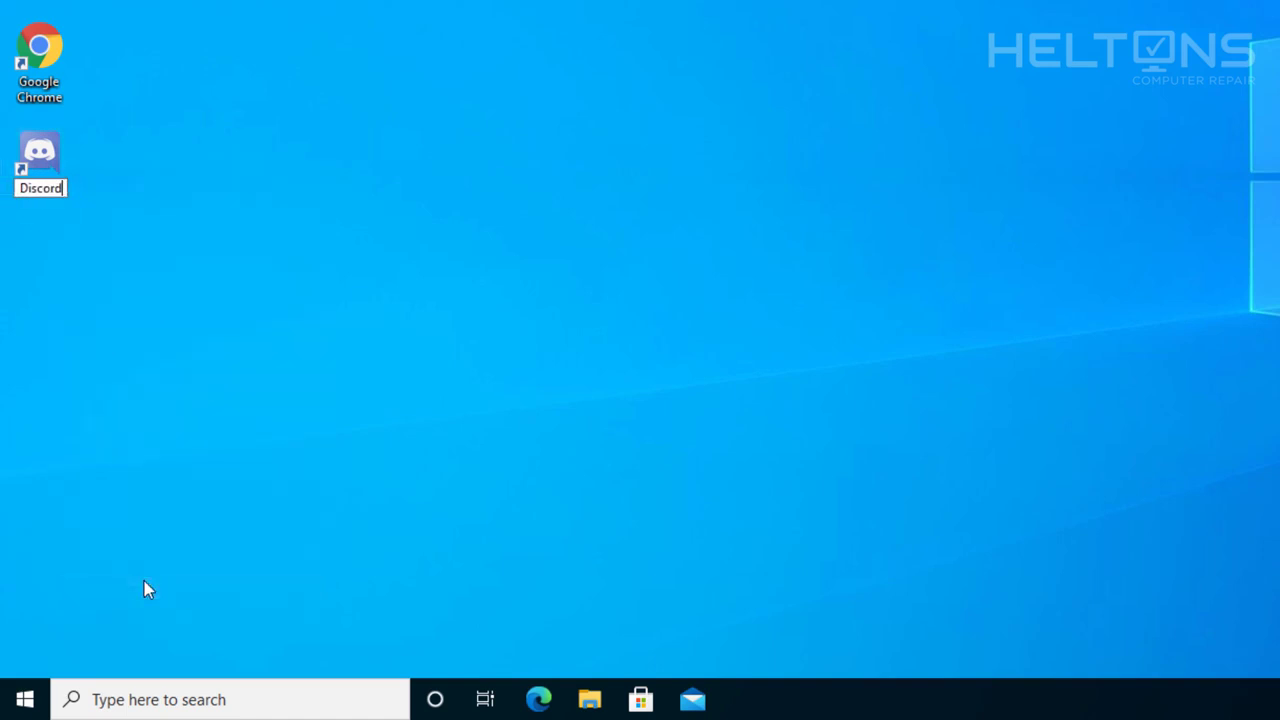
{"action": "key", "text": "Return"}
{"action": "left_click", "coordinate": [103, 265]}
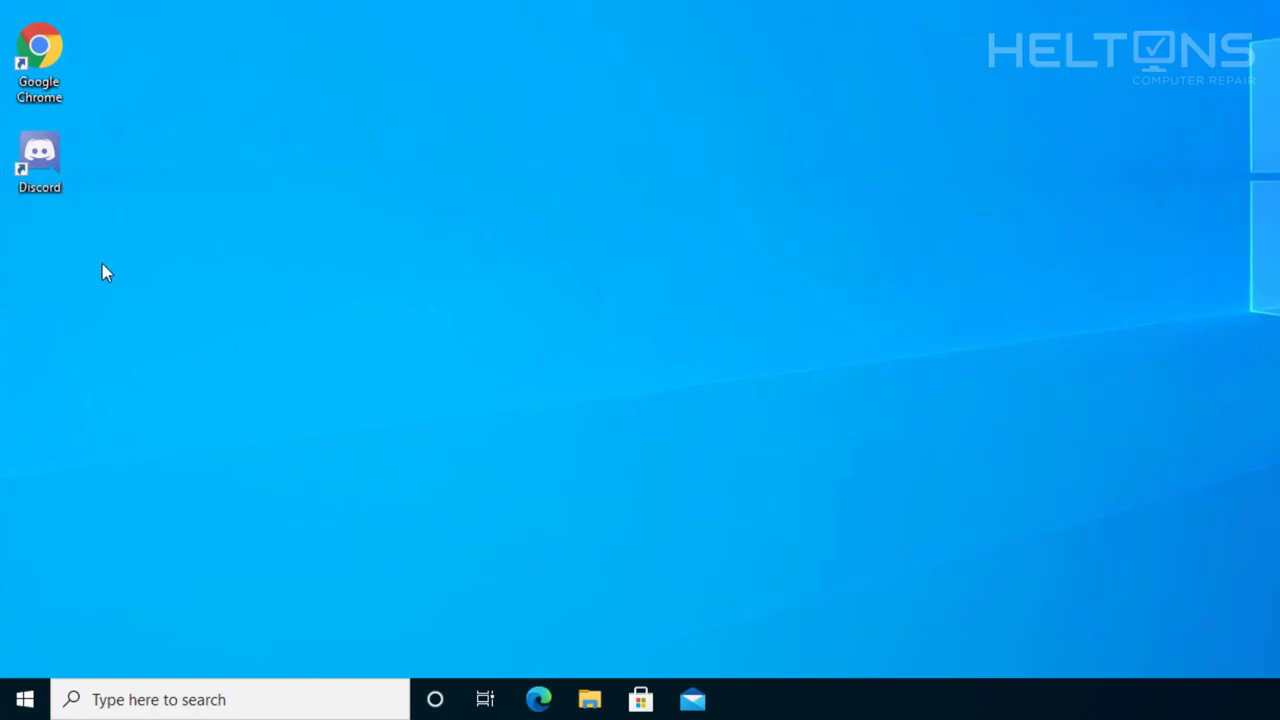